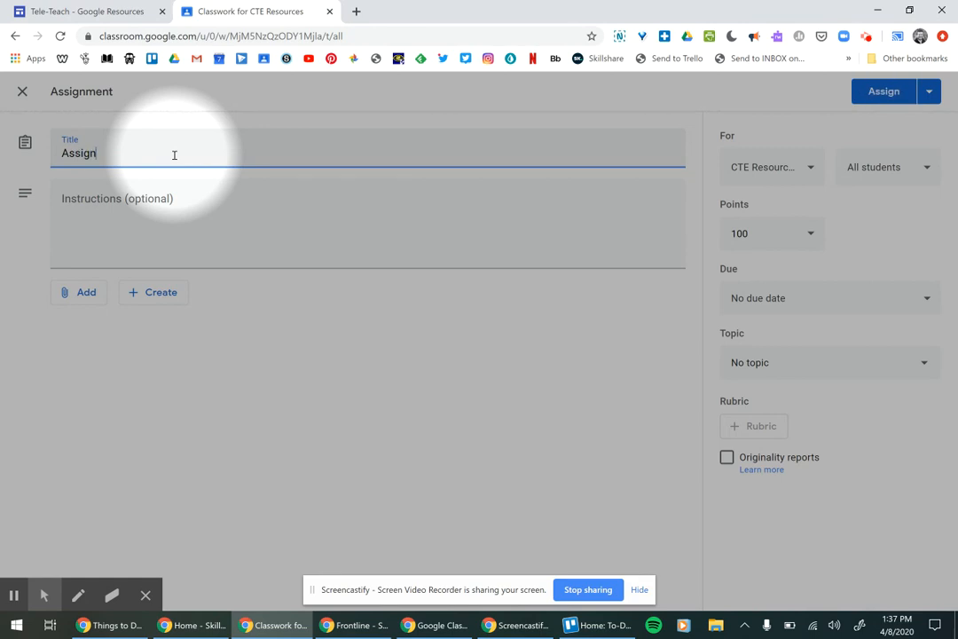
# - Title the assignment "Assignment Trial" and enter the instructions "Please watch the video, read the articles and respond in the Google Doc."
pyautogui.write('Trial')
pyautogui.click(258, 213)
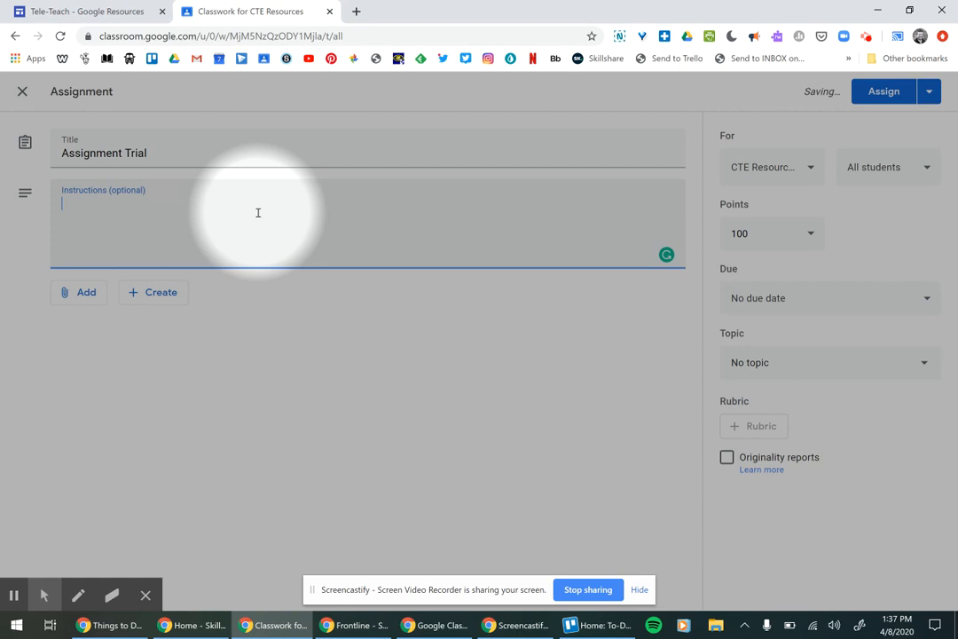
pyautogui.write('Please watc')
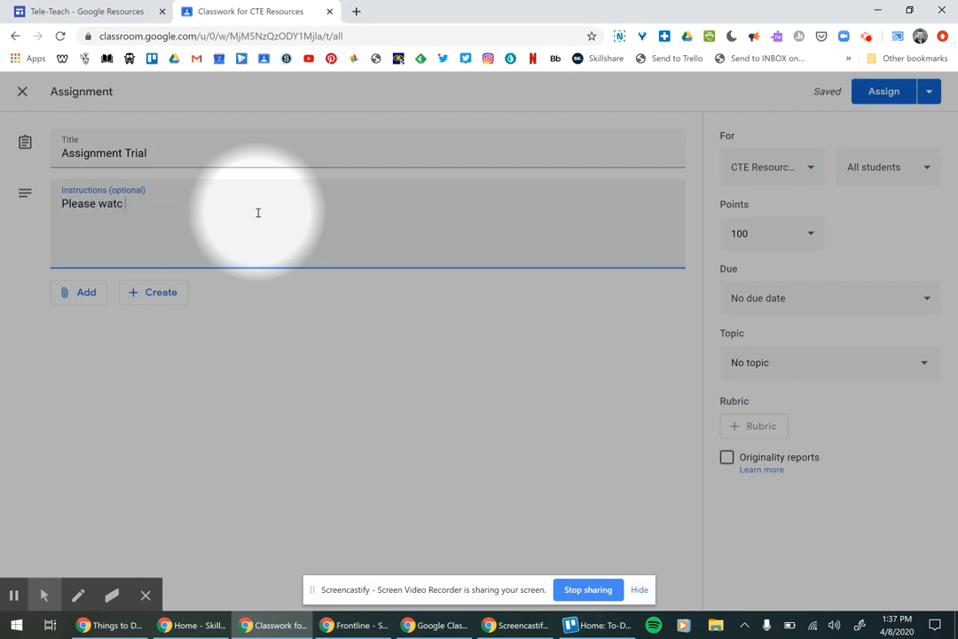
pyautogui.write('h the video, read ')
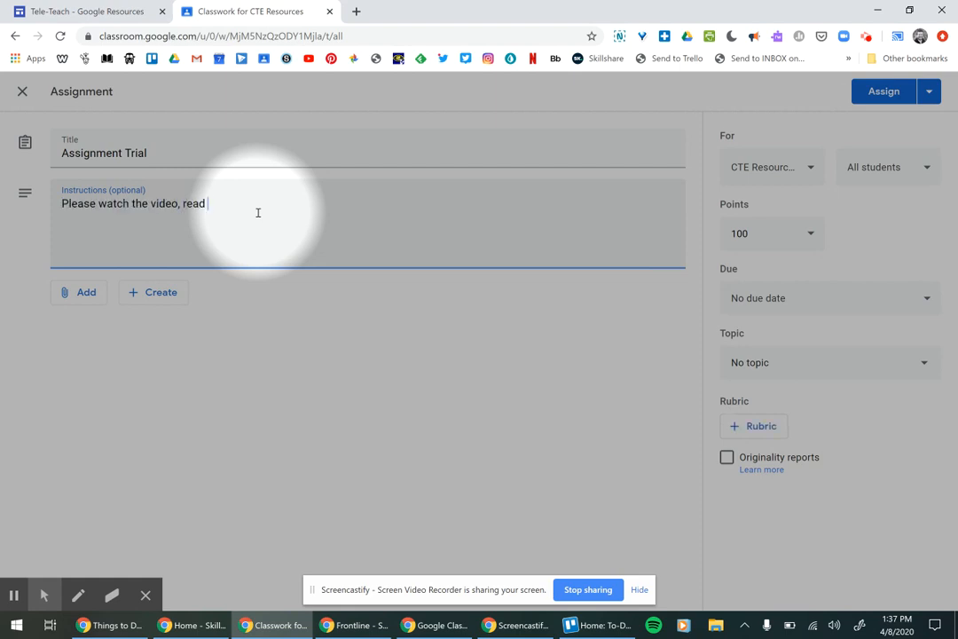
pyautogui.write('the articles and respons to')
pyautogui.press('BackSpace')
pyautogui.write('d in the Google D')
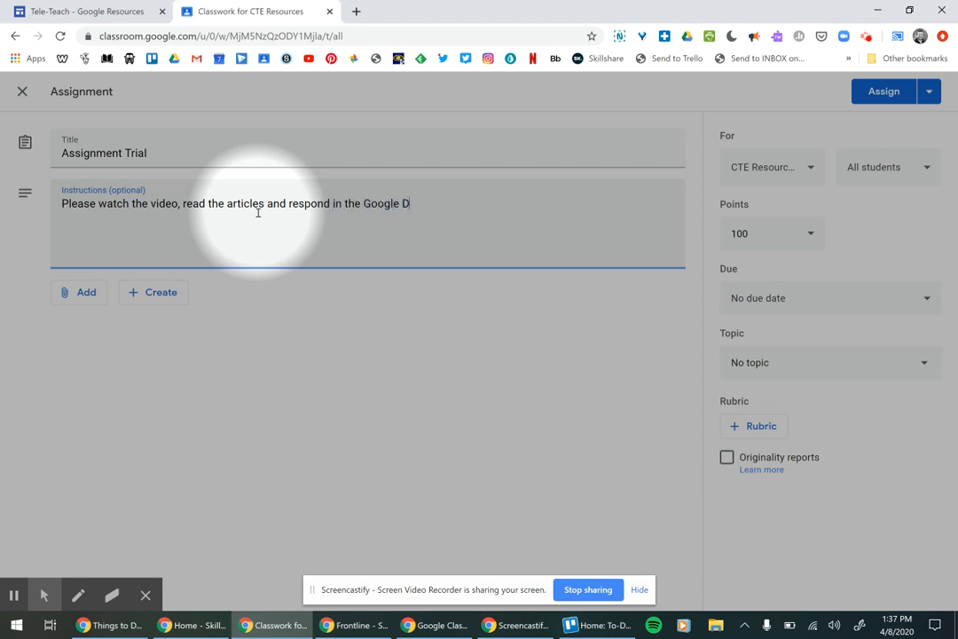
pyautogui.write('oc.')
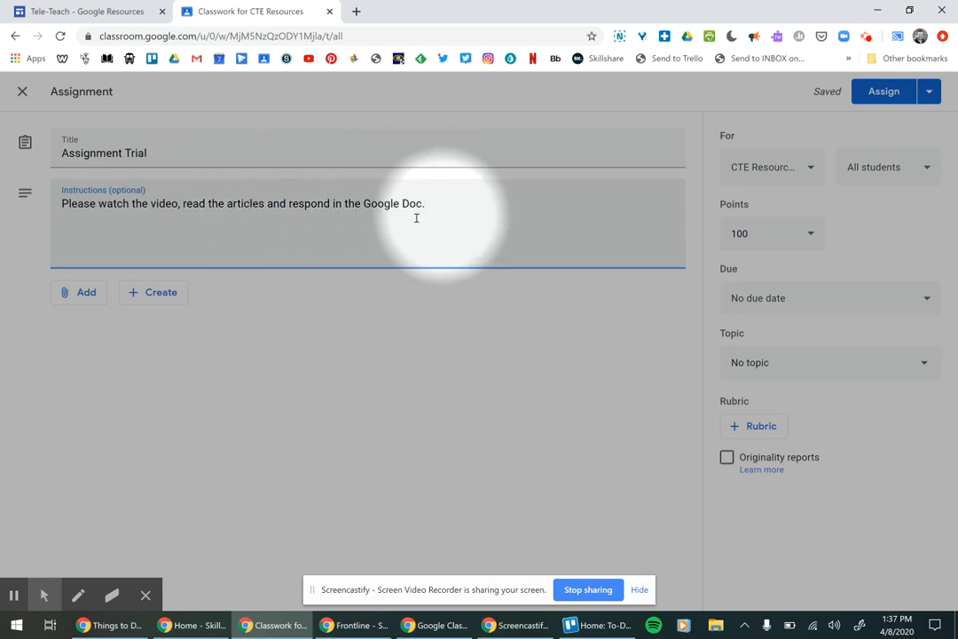
# - Search YouTube for "underwater wedling" and attach the 4-minute "UNDERWATER WELDING" video to the assignment
pyautogui.click(80, 298)
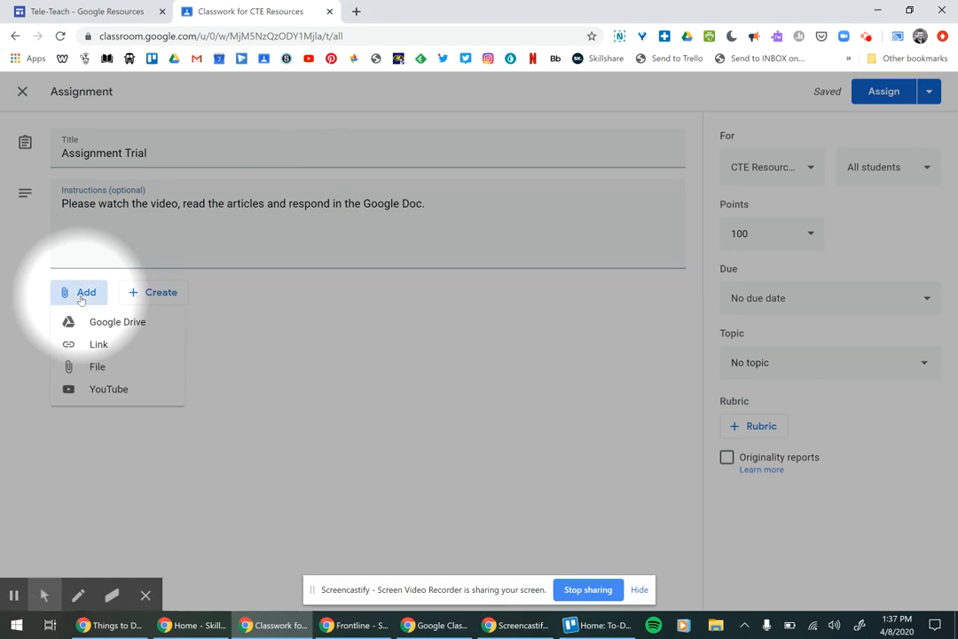
pyautogui.click(109, 393)
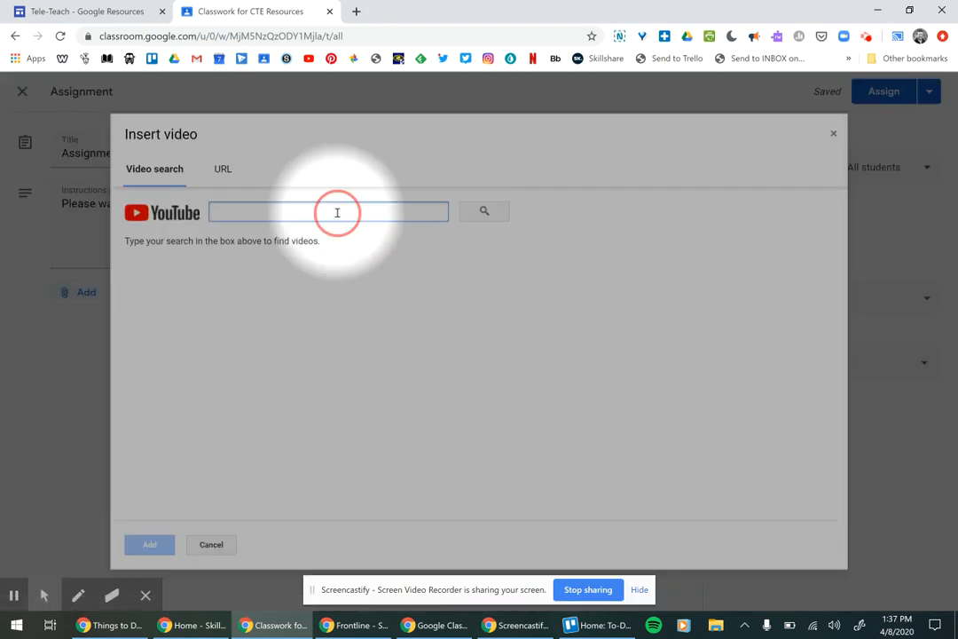
pyautogui.write('unde')
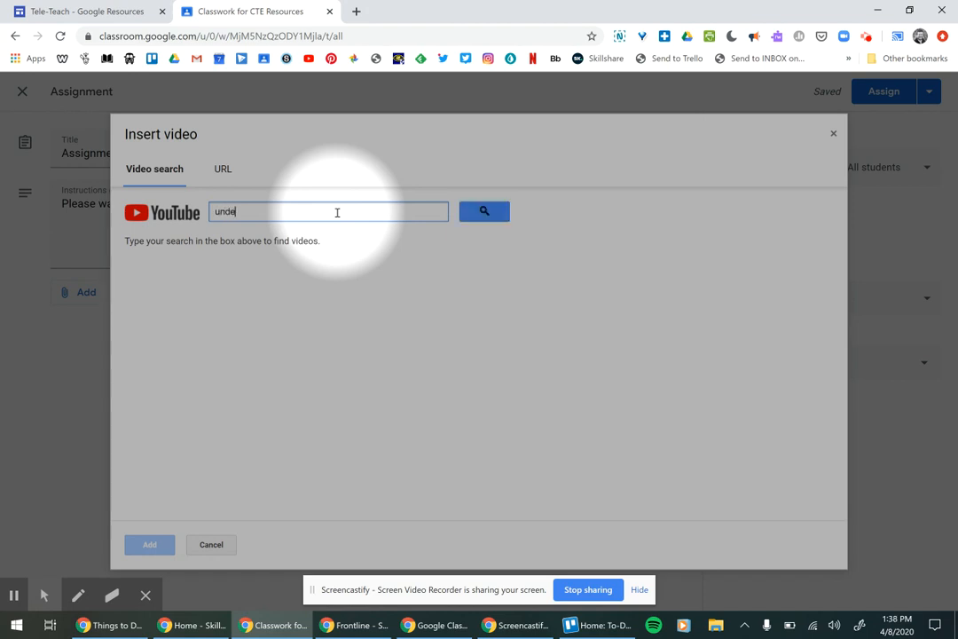
pyautogui.write('rwater wedling')
pyautogui.press('Return')
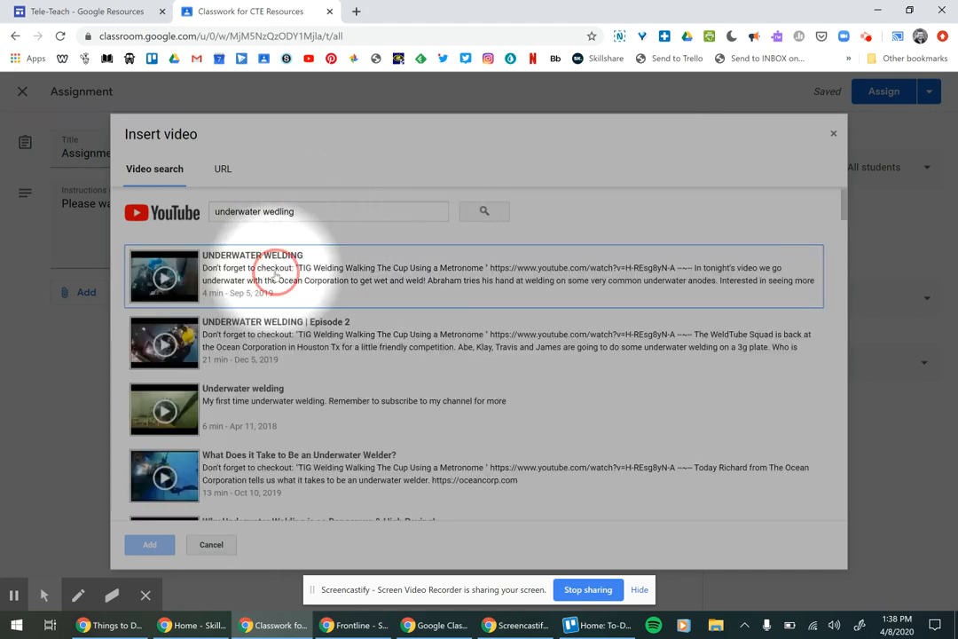
pyautogui.click(271, 275)
pyautogui.click(153, 545)
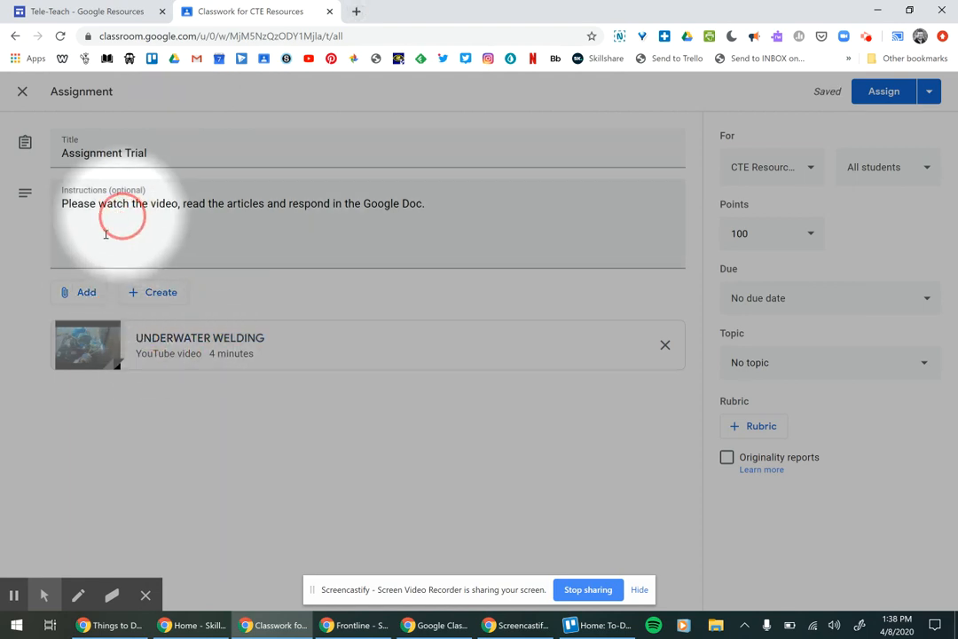
# - Search the web for "underwater welding" in a new browser tab and open the diversinstitute.edu Underwater Welding School page
pyautogui.click(357, 12)
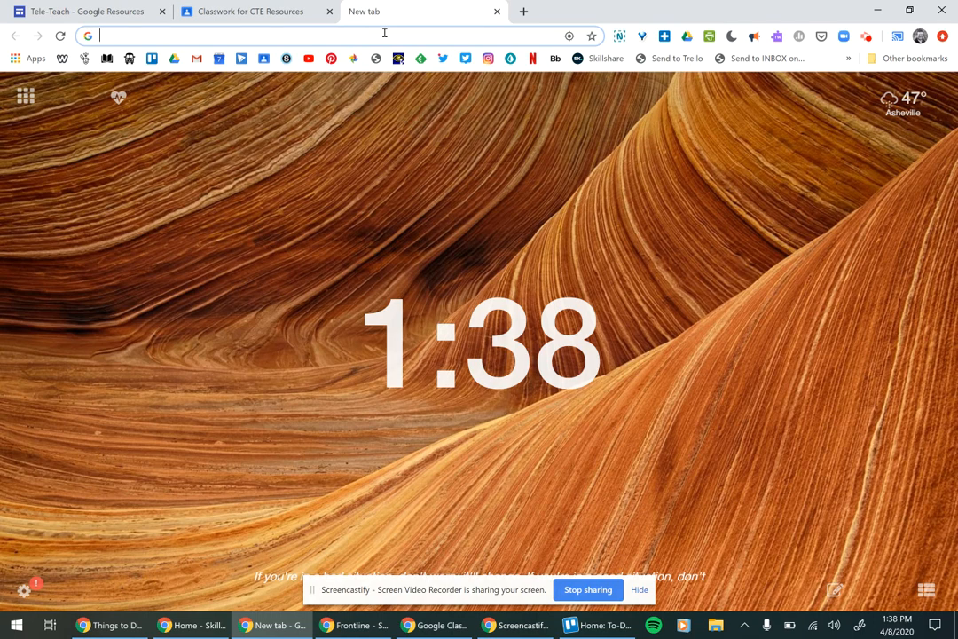
pyautogui.write('underw')
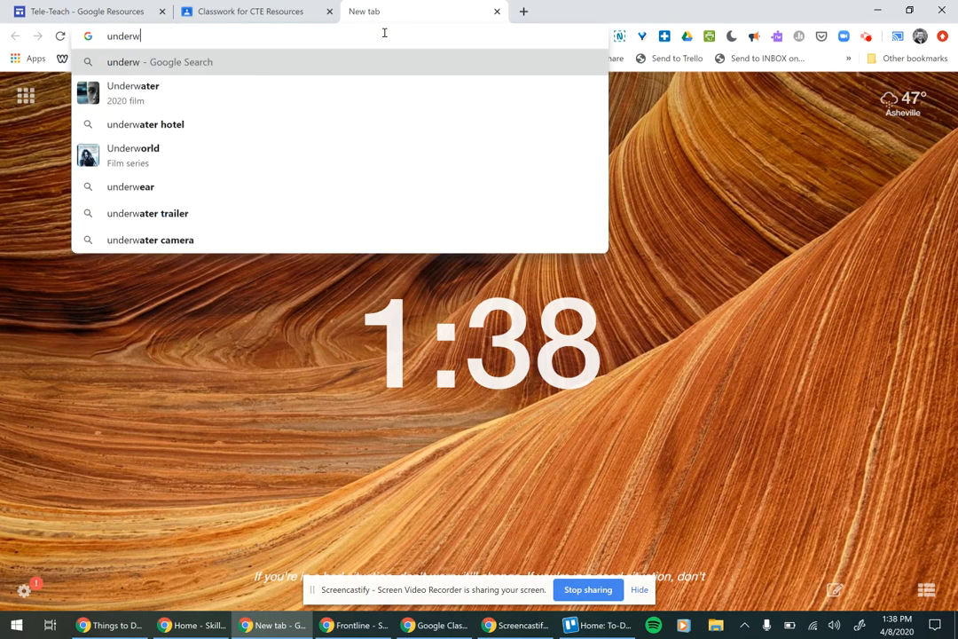
pyautogui.write('ater welding')
pyautogui.press('Return')
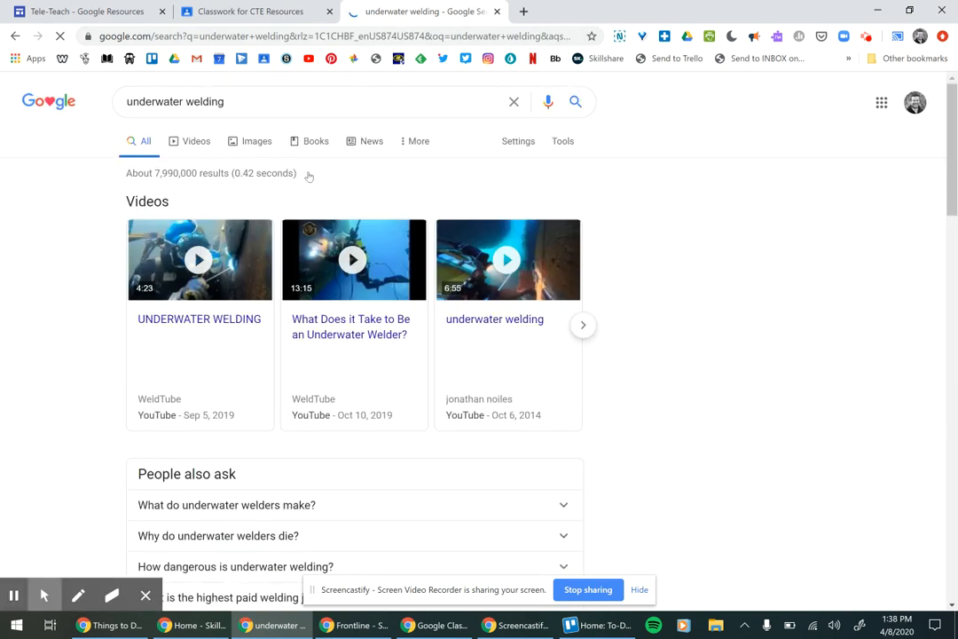
pyautogui.scroll(-5, 532, 226)
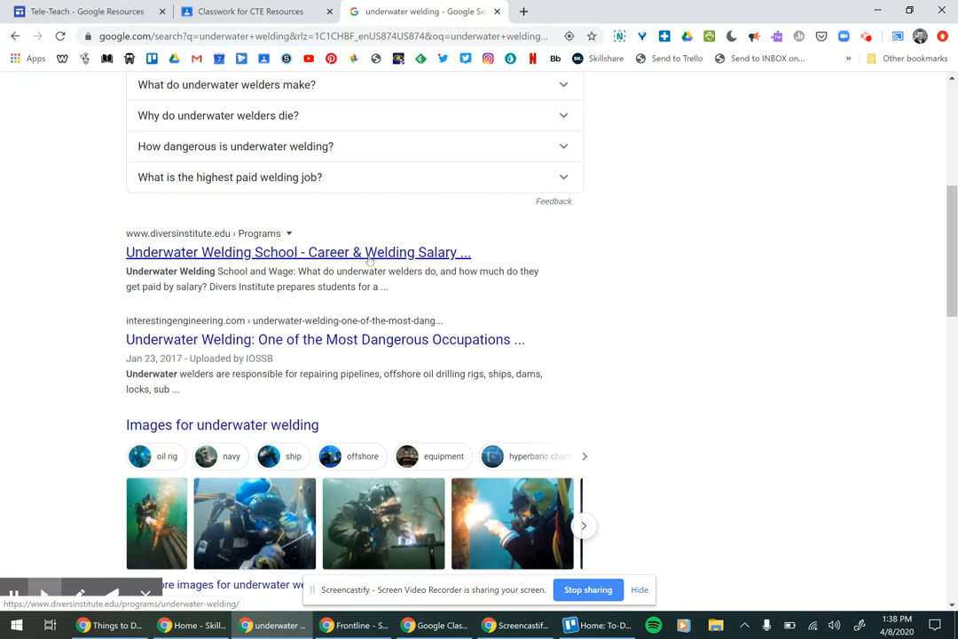
pyautogui.click(370, 256)
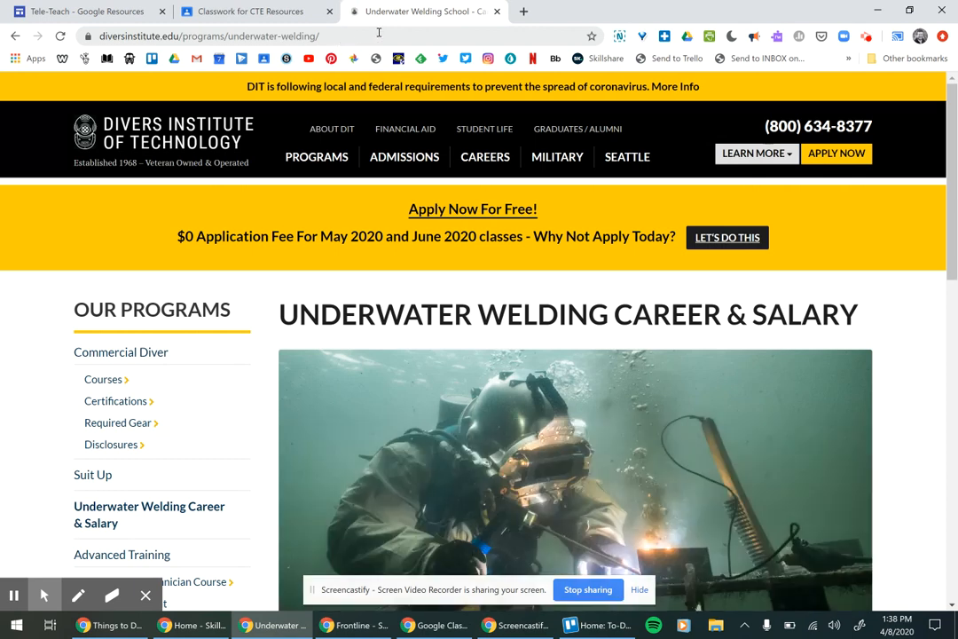
# - Copy the Divers Institute underwater welding page address and attach it to the Classroom assignment as a link
pyautogui.click(374, 35)
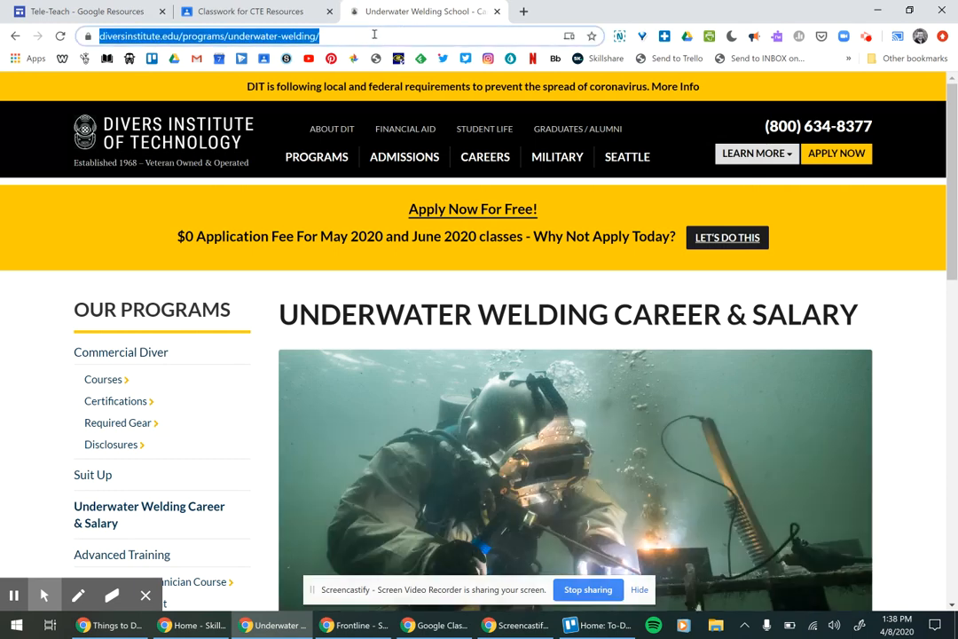
pyautogui.rightClick(286, 37)
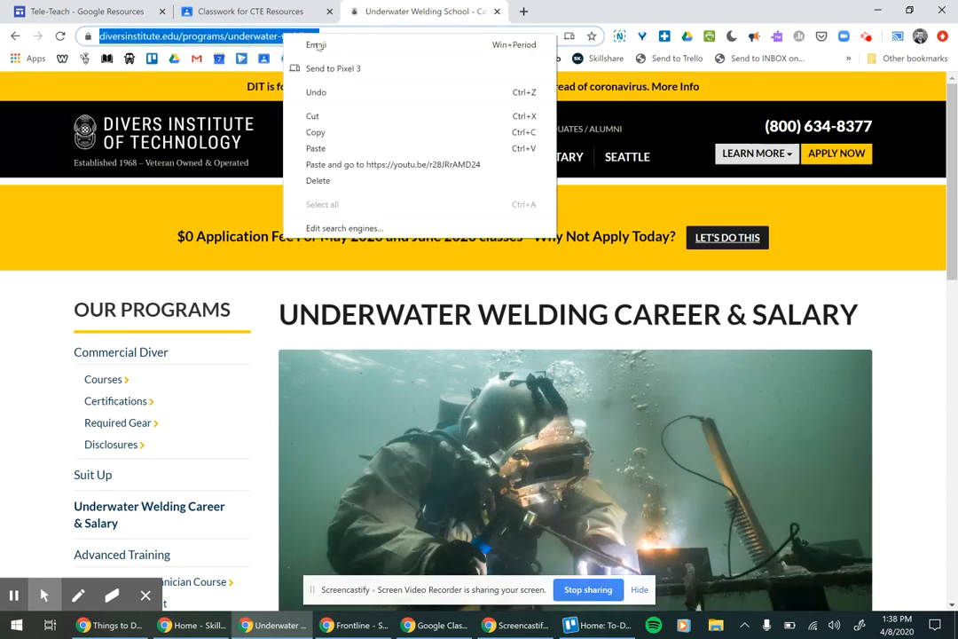
pyautogui.click(333, 134)
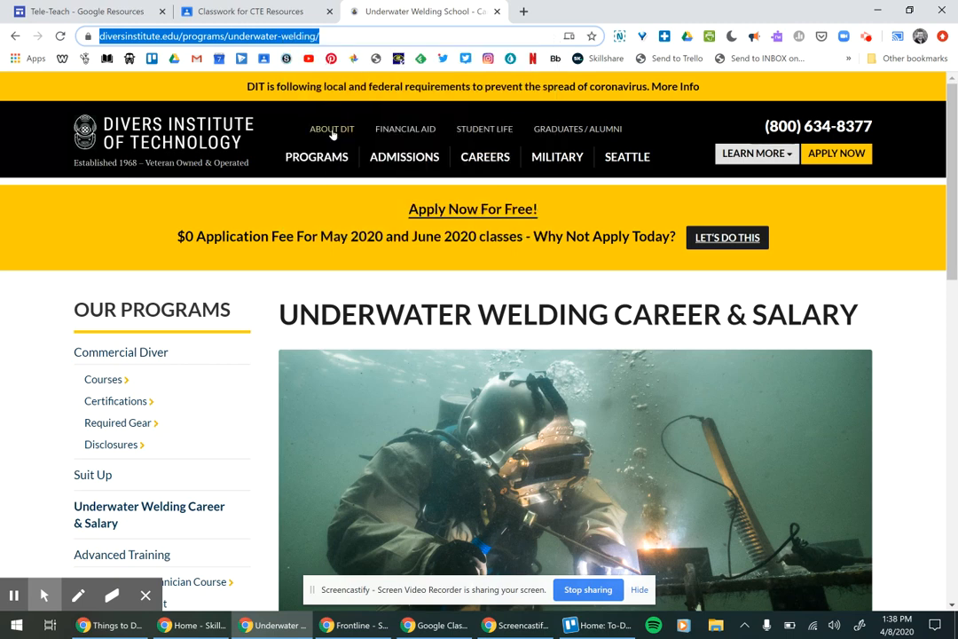
pyautogui.click(237, 12)
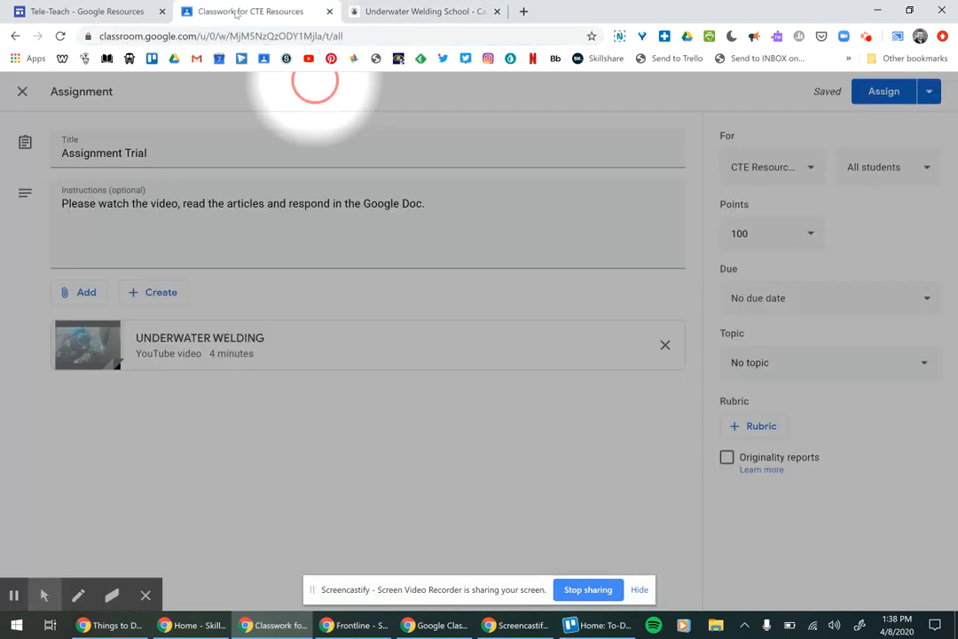
pyautogui.click(80, 298)
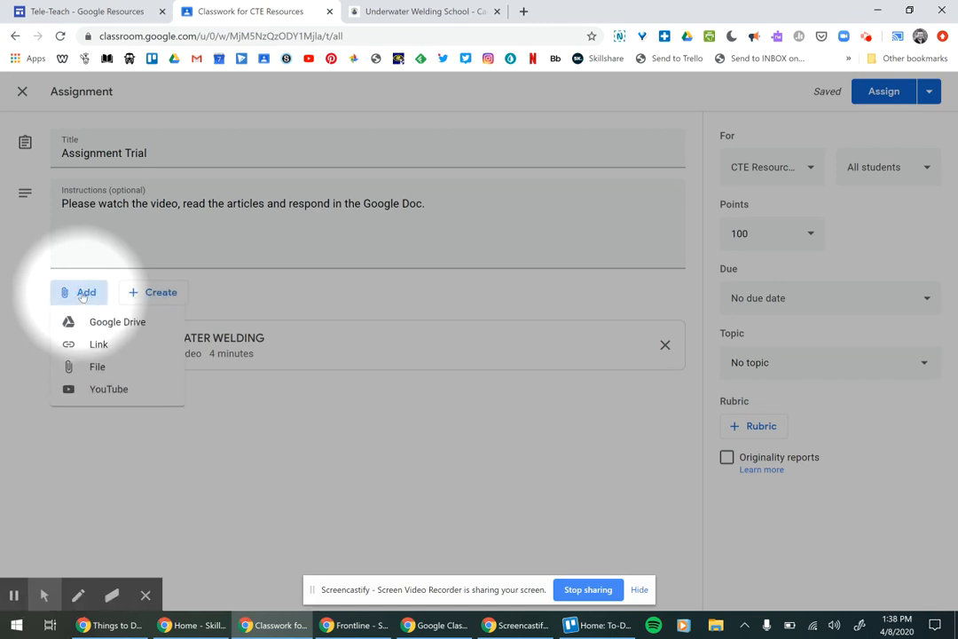
pyautogui.click(100, 345)
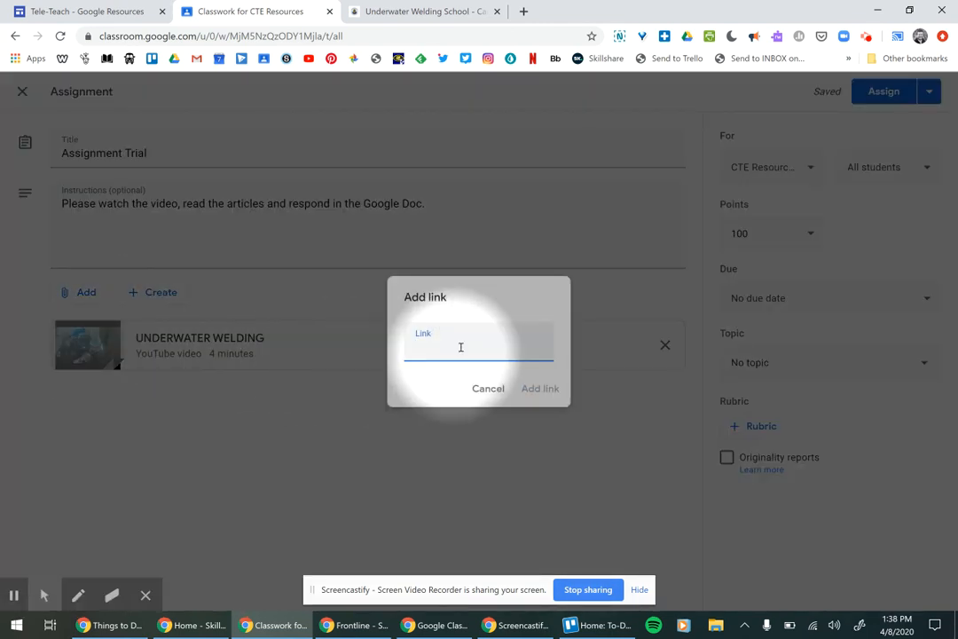
pyautogui.rightClick(450, 352)
pyautogui.click(502, 152)
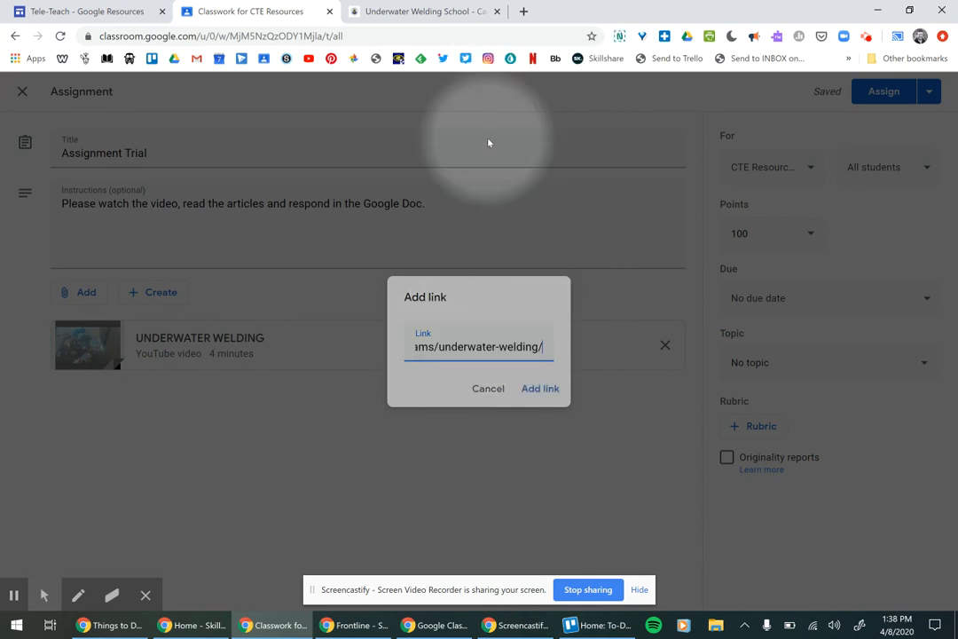
pyautogui.click(543, 389)
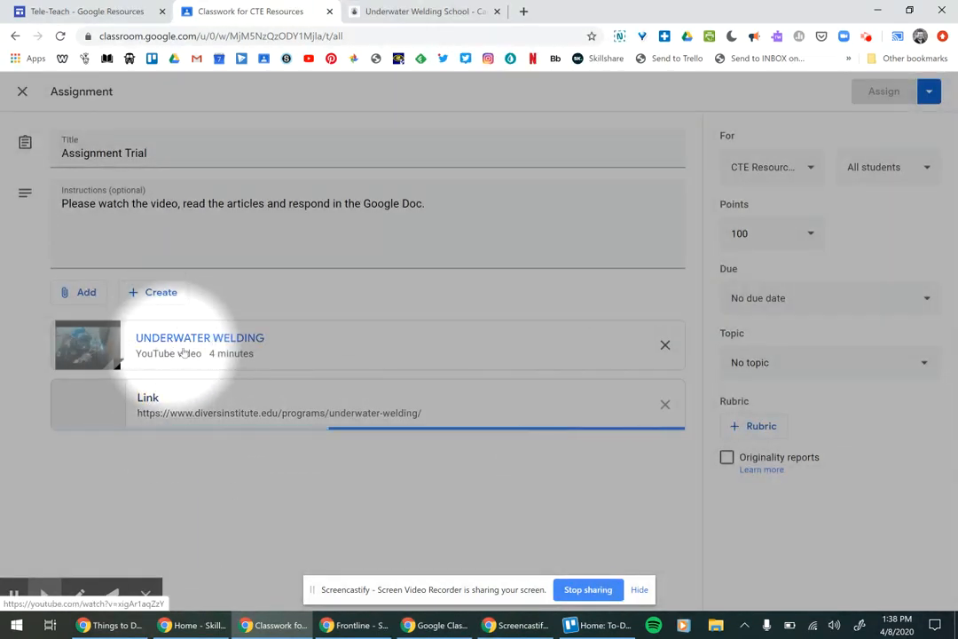
# - Attach the "Adding a Guardian in Classroom" Slides file from Google Drive with the "Students can view file" permission
pyautogui.click(83, 300)
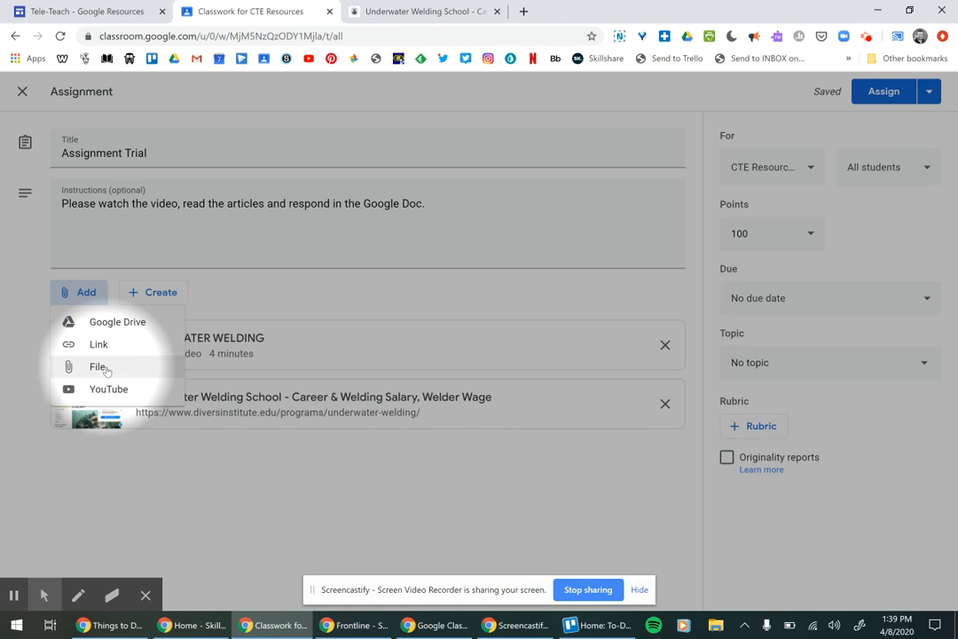
pyautogui.click(129, 324)
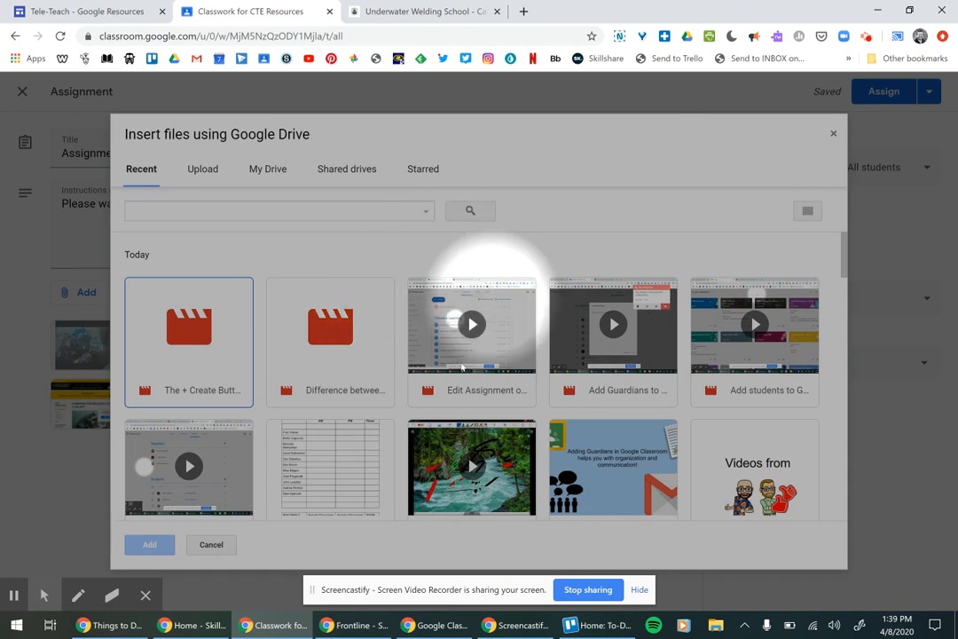
pyautogui.scroll(-2, 468, 382)
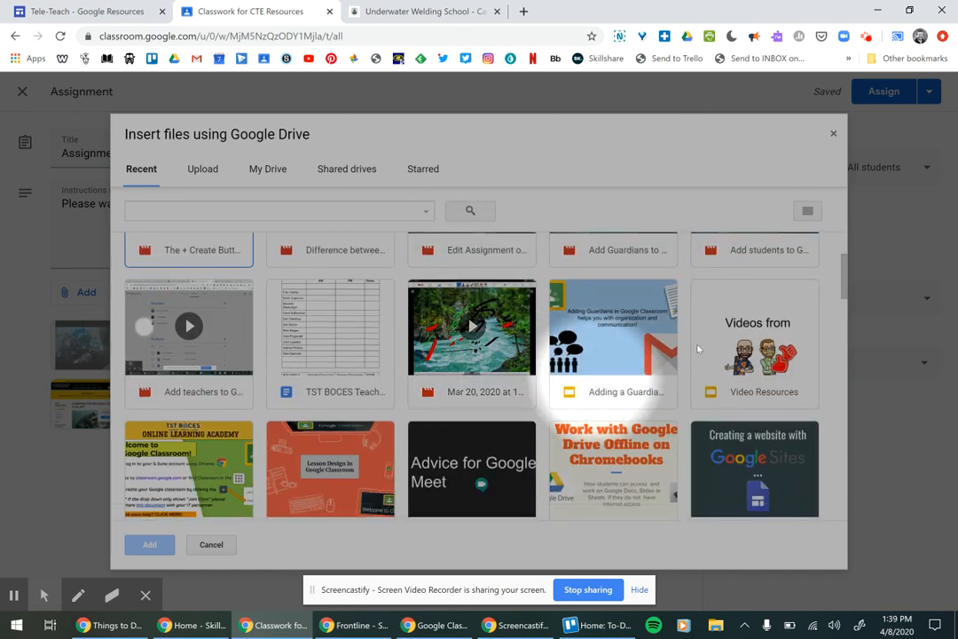
pyautogui.click(608, 341)
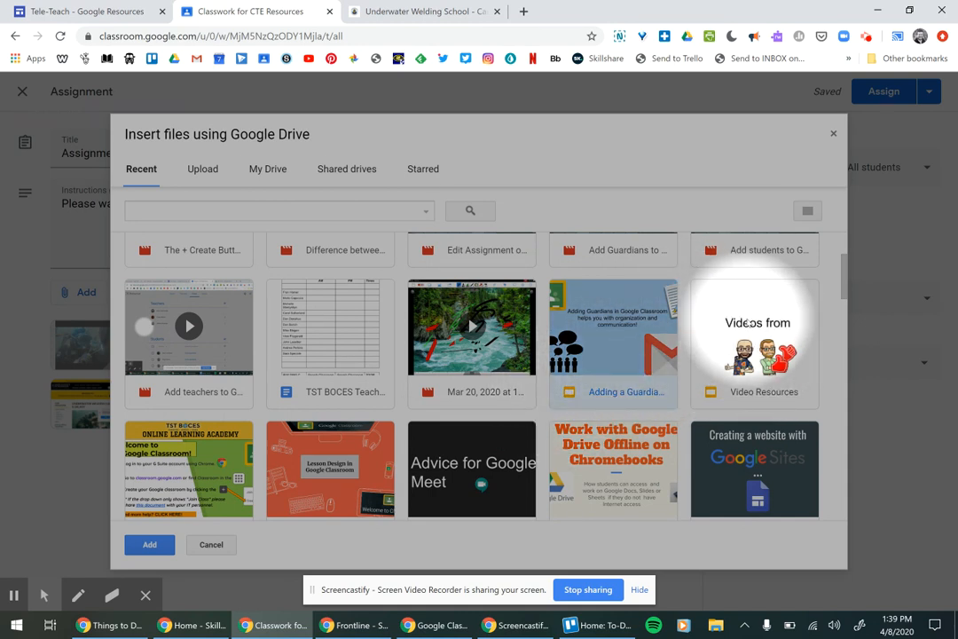
pyautogui.click(147, 545)
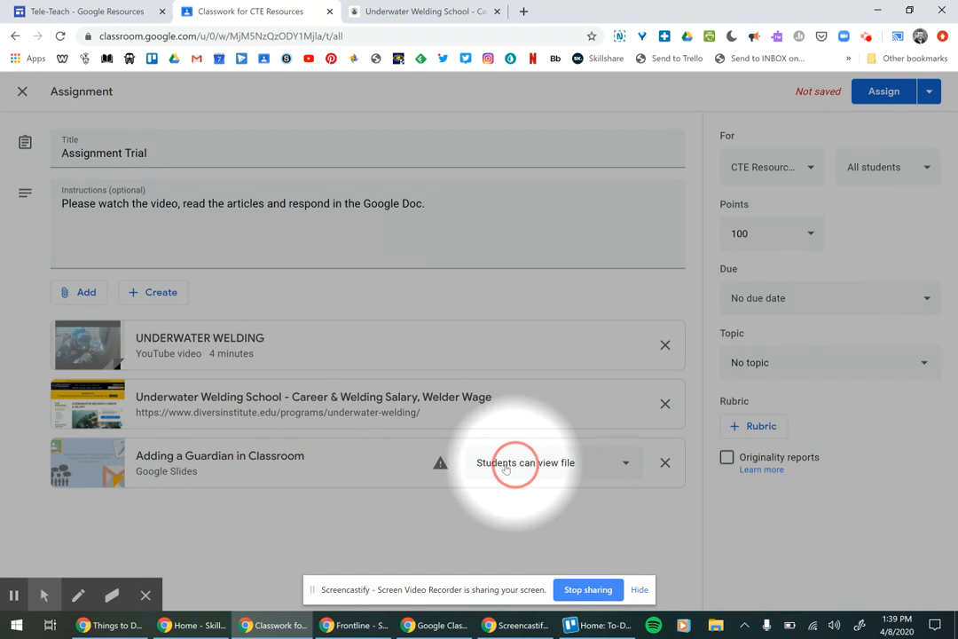
pyautogui.click(556, 466)
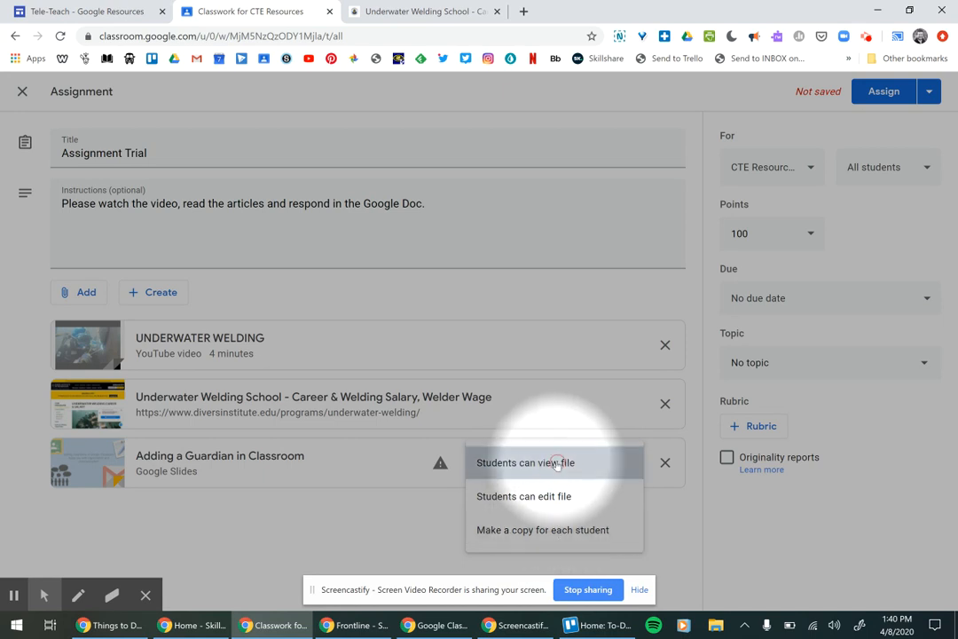
pyautogui.click(558, 463)
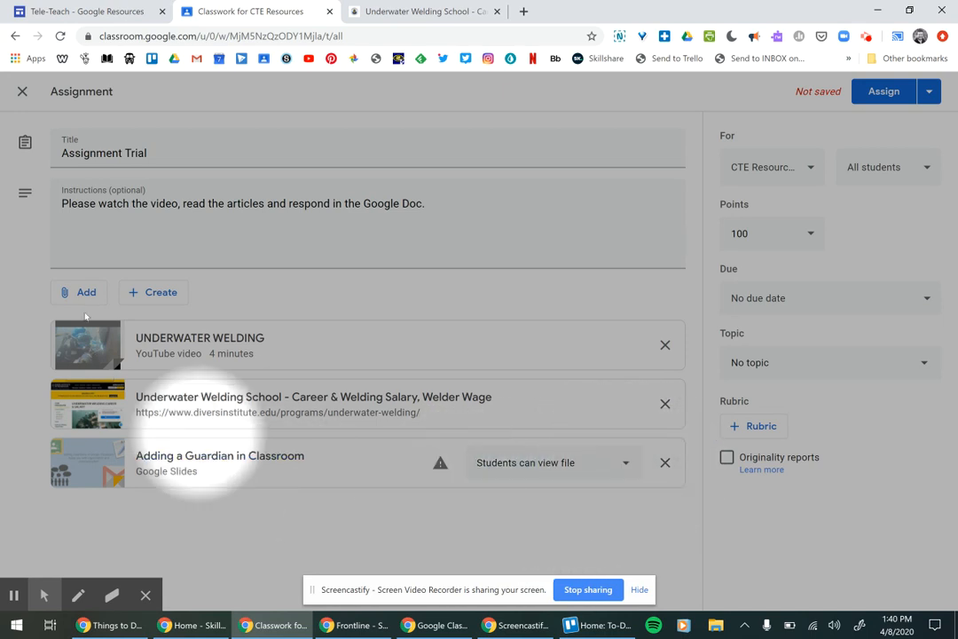
# - Create a new Google Doc from the assignment and name it "Underwater Welding Response"
pyautogui.click(166, 293)
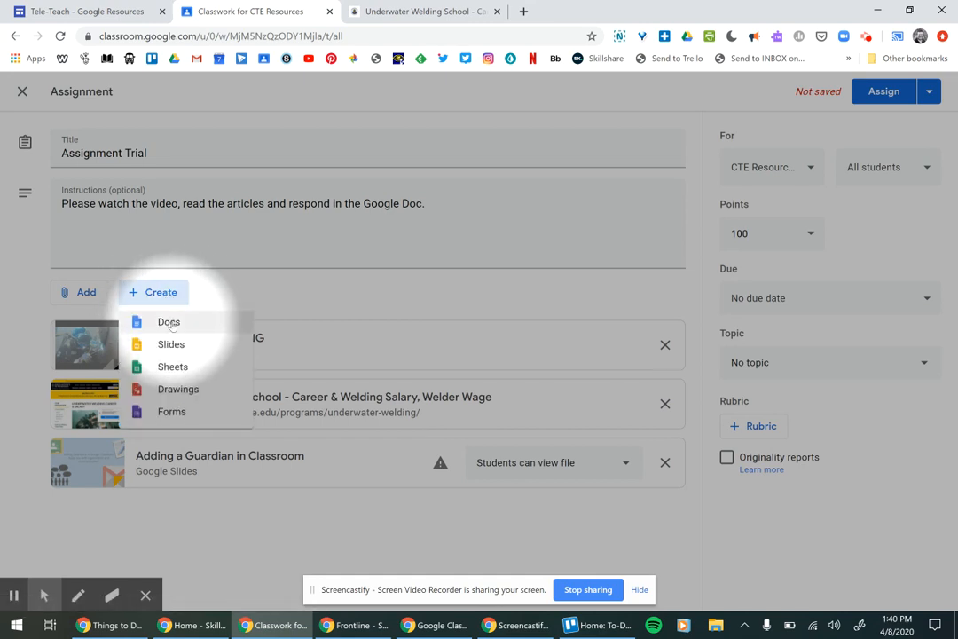
pyautogui.click(172, 324)
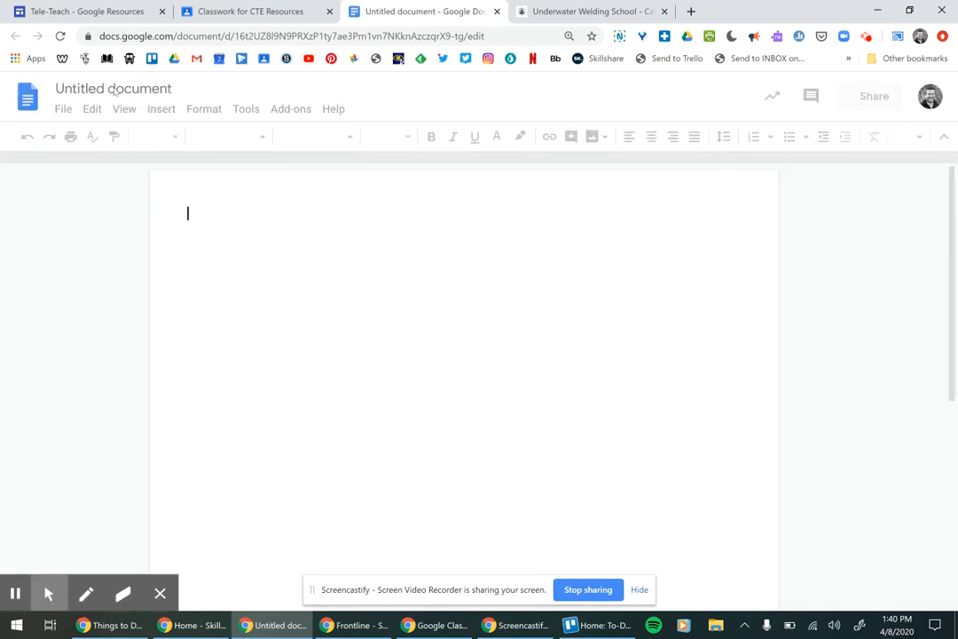
pyautogui.click(160, 88)
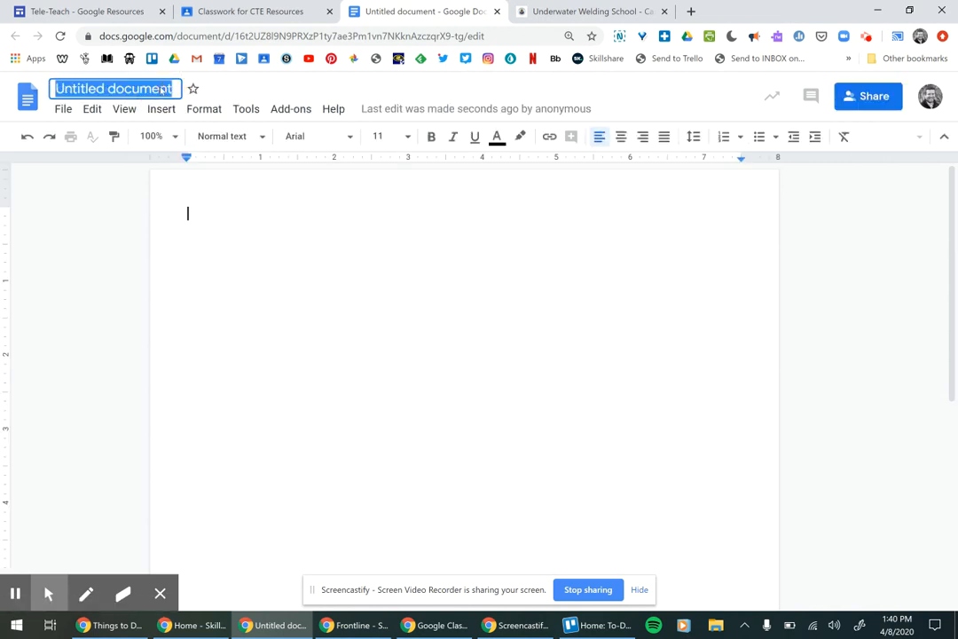
pyautogui.write('Underwater Welding')
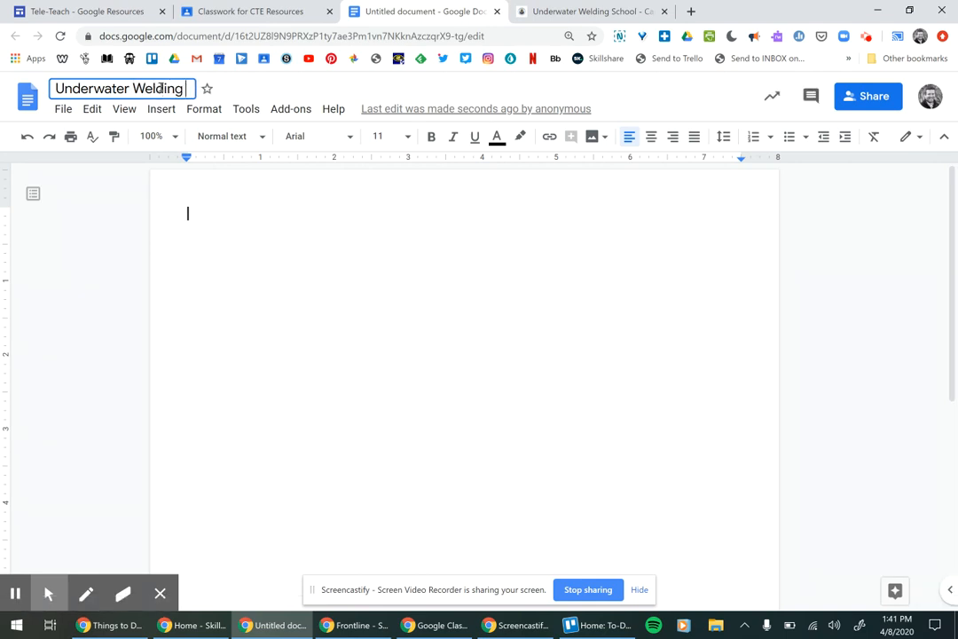
pyautogui.write(' Ref')
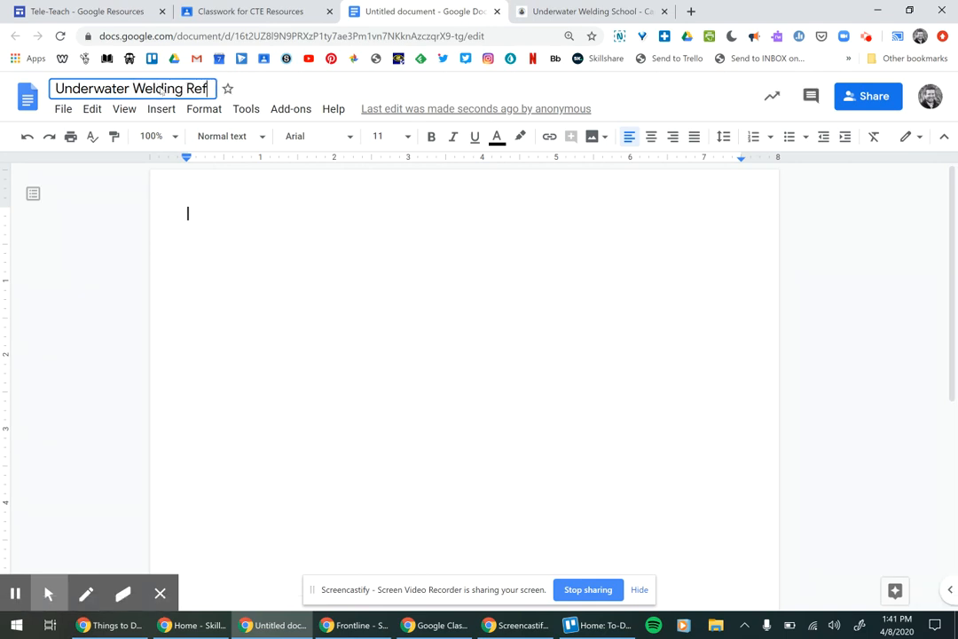
pyautogui.press('BackSpace')
pyautogui.write('sponse')
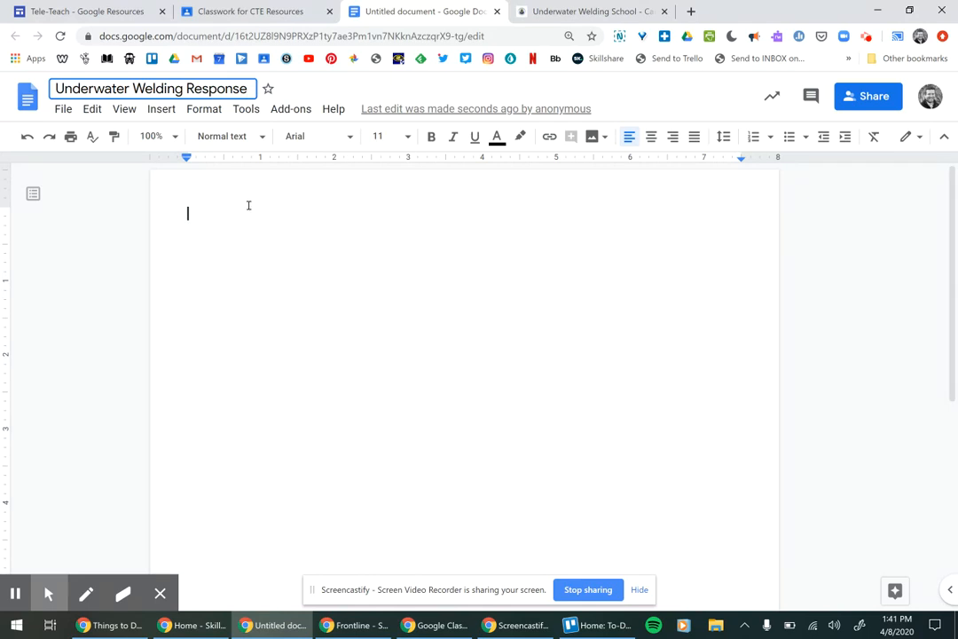
pyautogui.press('Return')
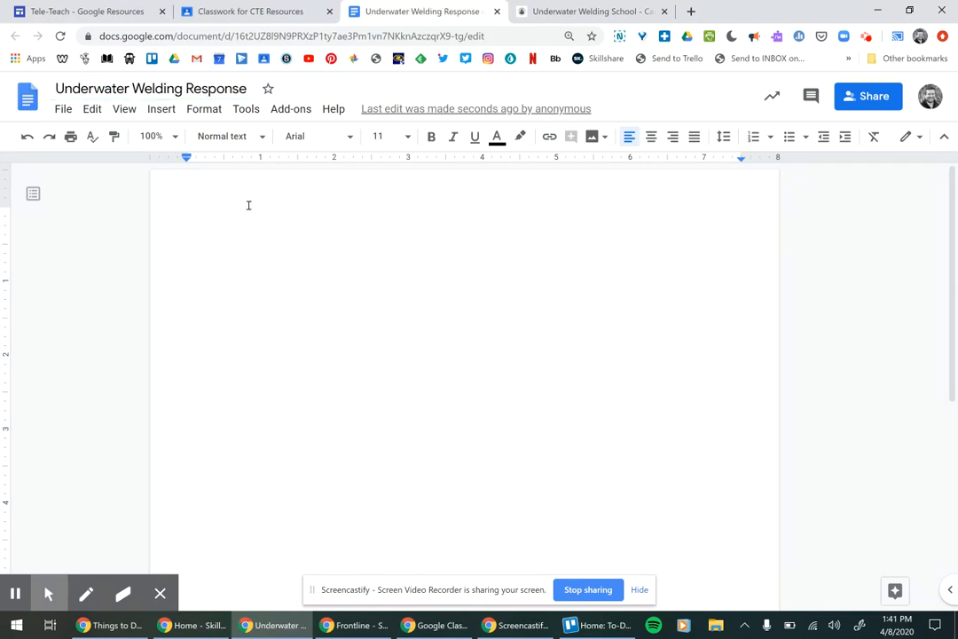
# - Enter "Please record your response below about your thoughts of becoming an underwater welder. Please include Pro's Con's and your final verdict on this occiupation"
pyautogui.write('Please')
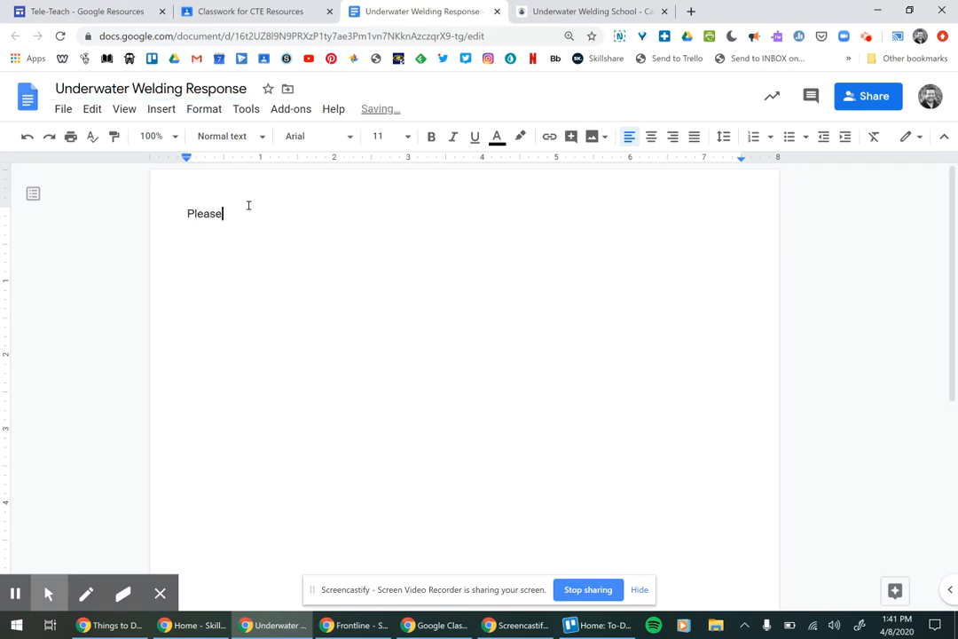
pyautogui.write(' record your res')
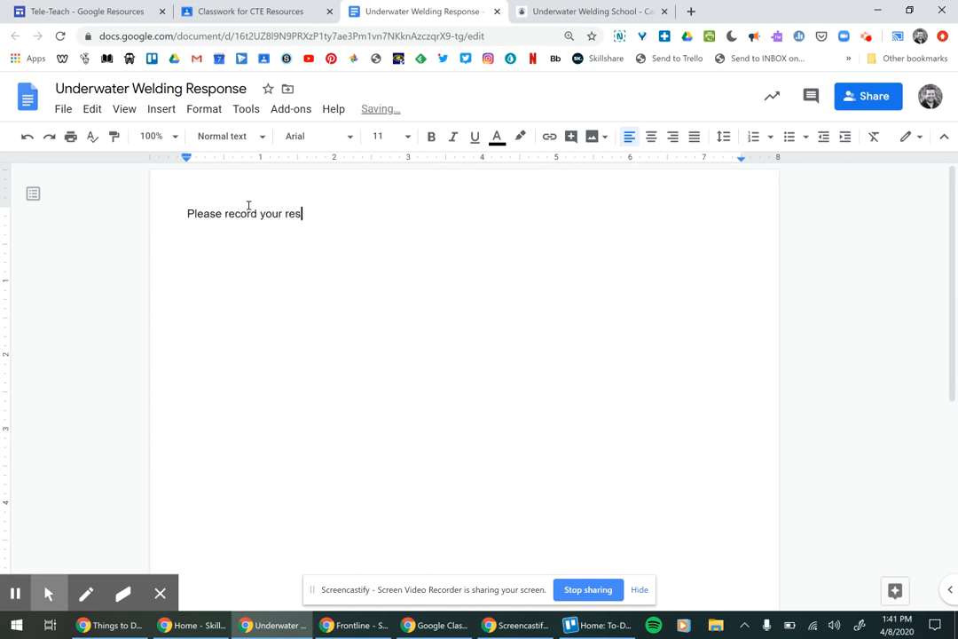
pyautogui.write('ponse below about ')
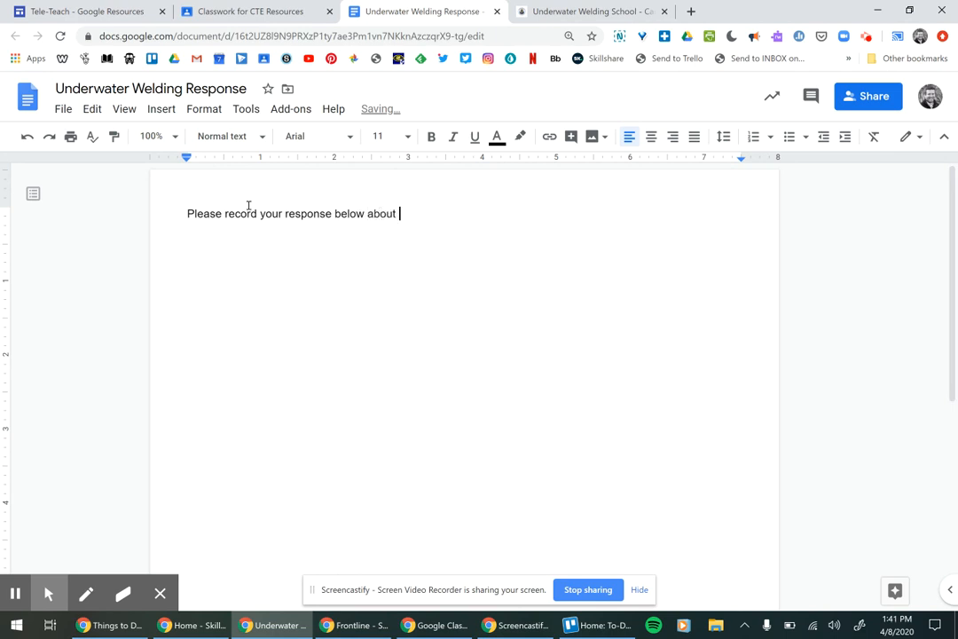
pyautogui.write('your thoughts of becoming')
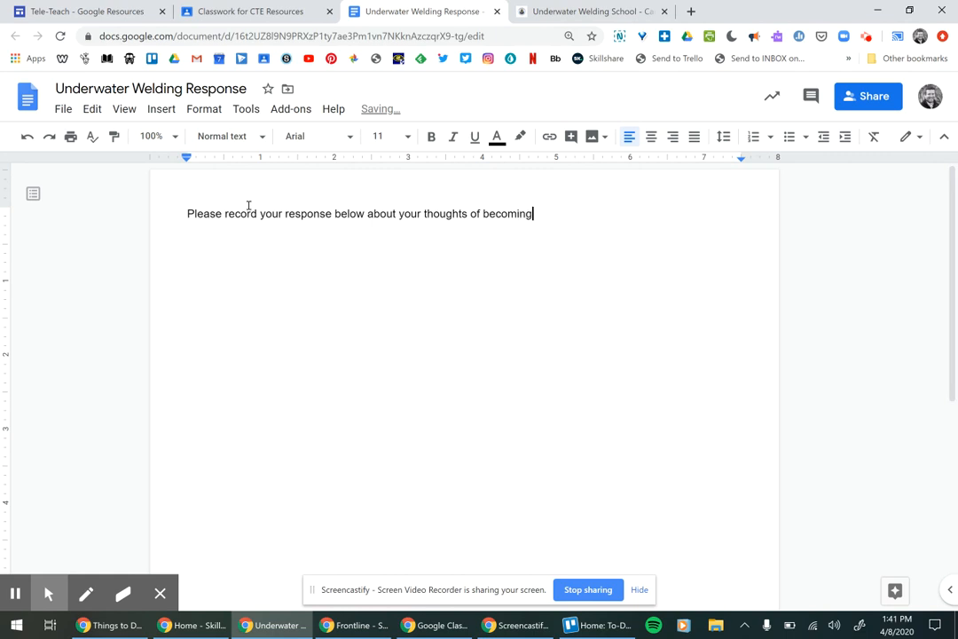
pyautogui.write(' an underwater welder')
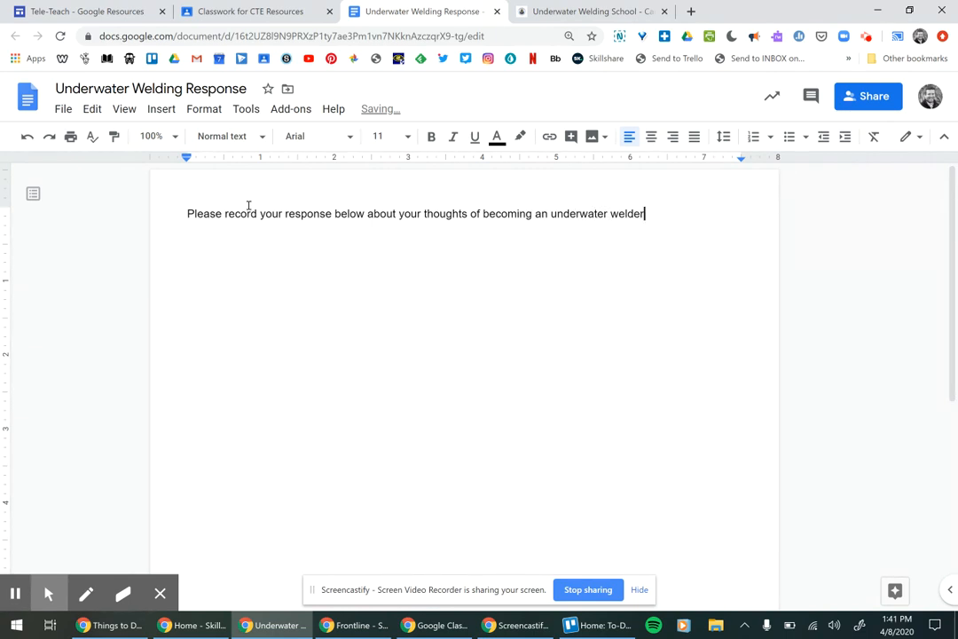
pyautogui.write('.  Please include Pr')
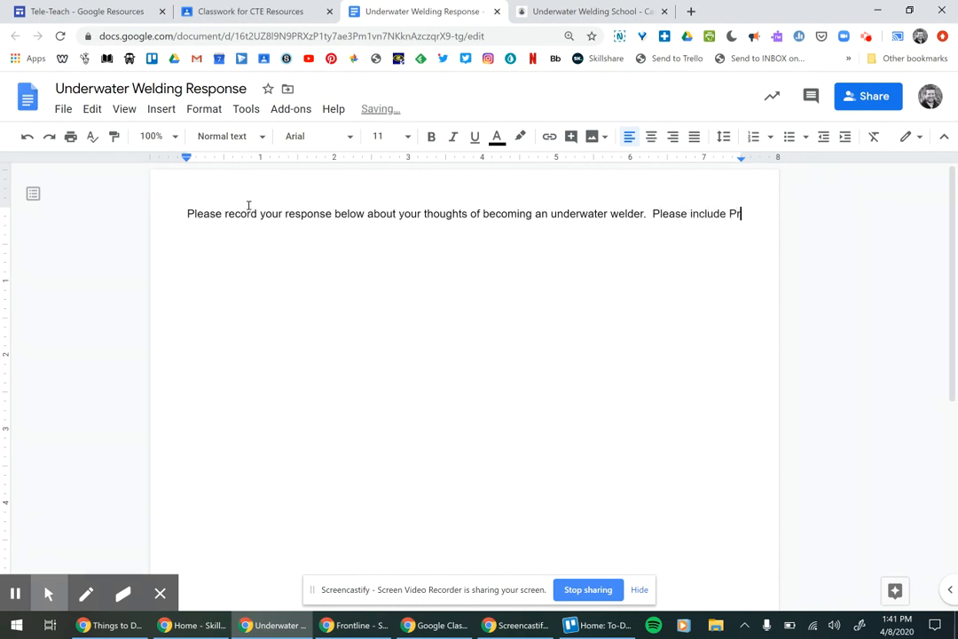
pyautogui.write("o's Con's and")
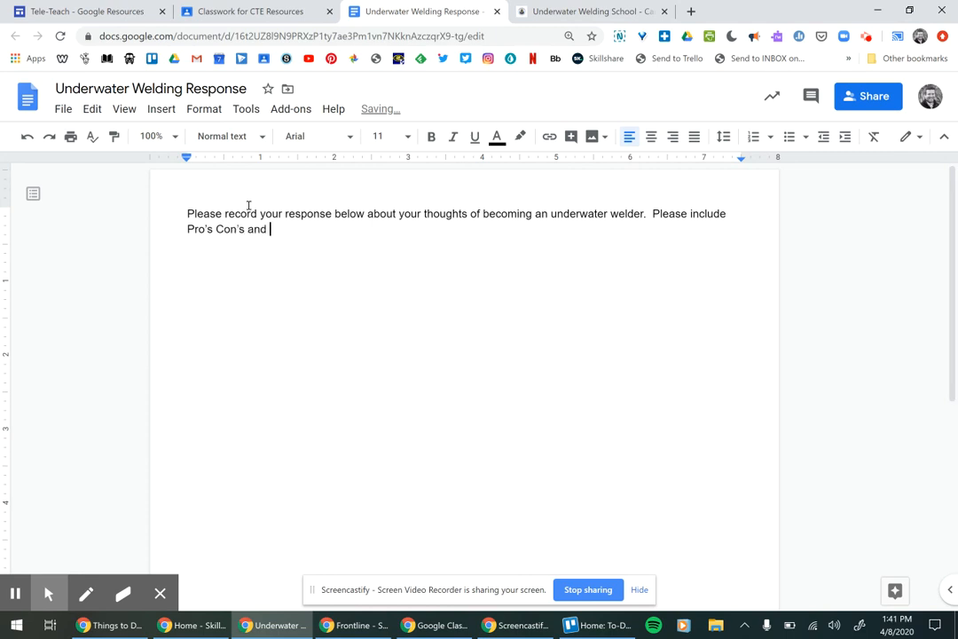
pyautogui.write(' your final verdict on')
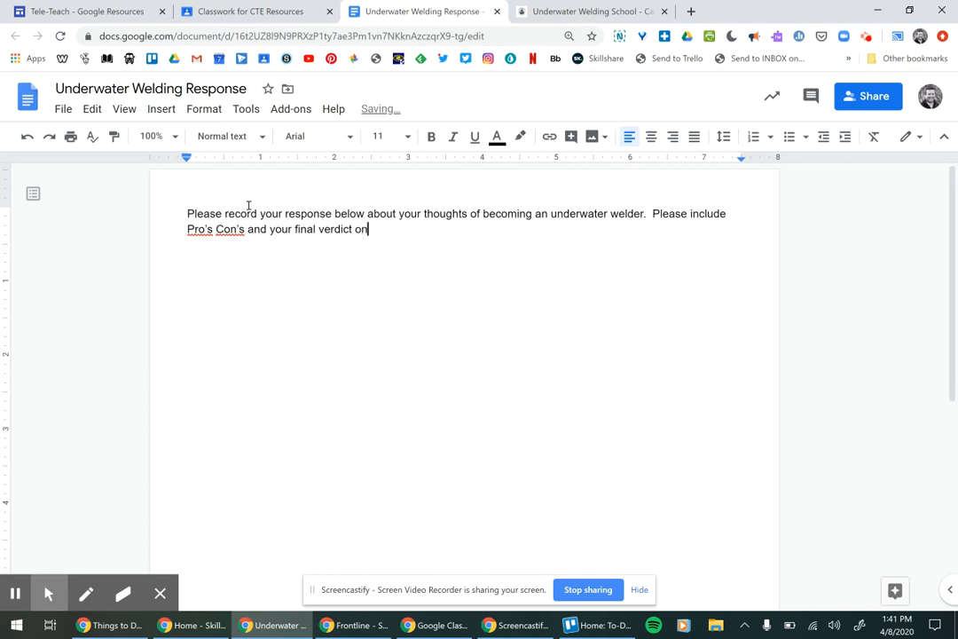
pyautogui.write(' this occiupation')
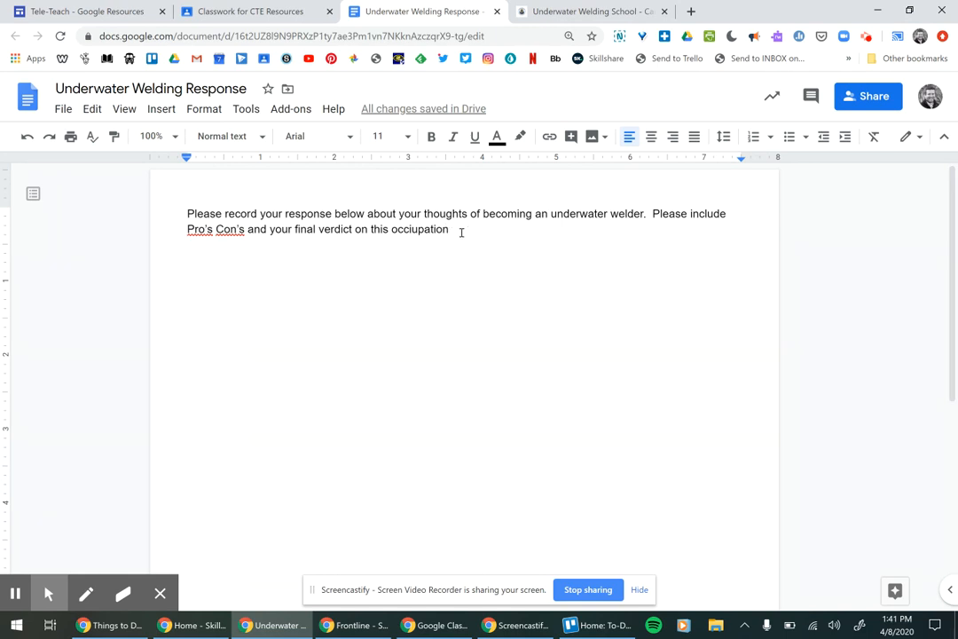
# - Insert a 1 x 1 table below the prompt as a response box and enlarge its row to about 1.25 inches tall
pyautogui.press('Return')
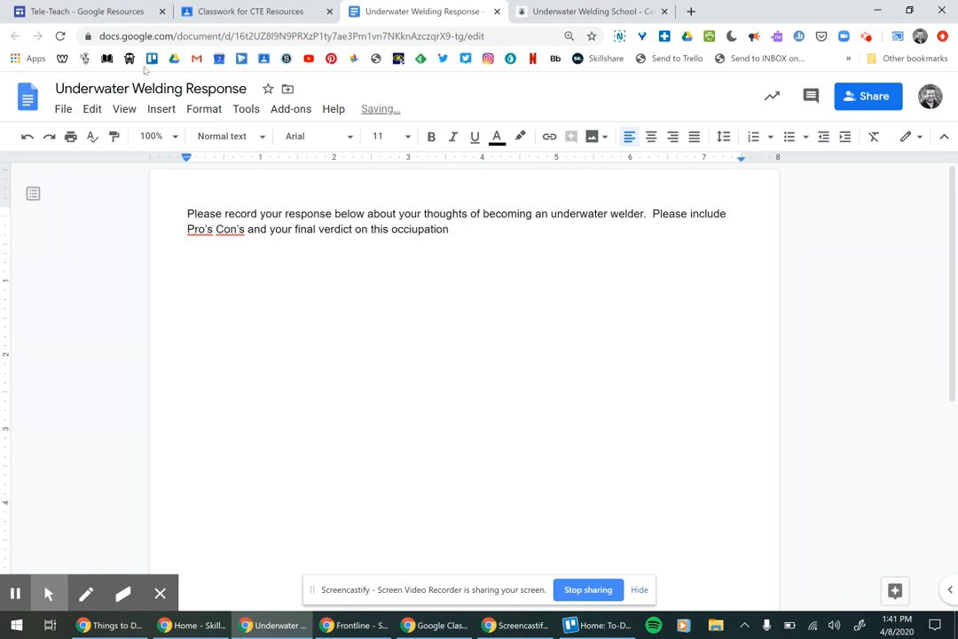
pyautogui.click(162, 108)
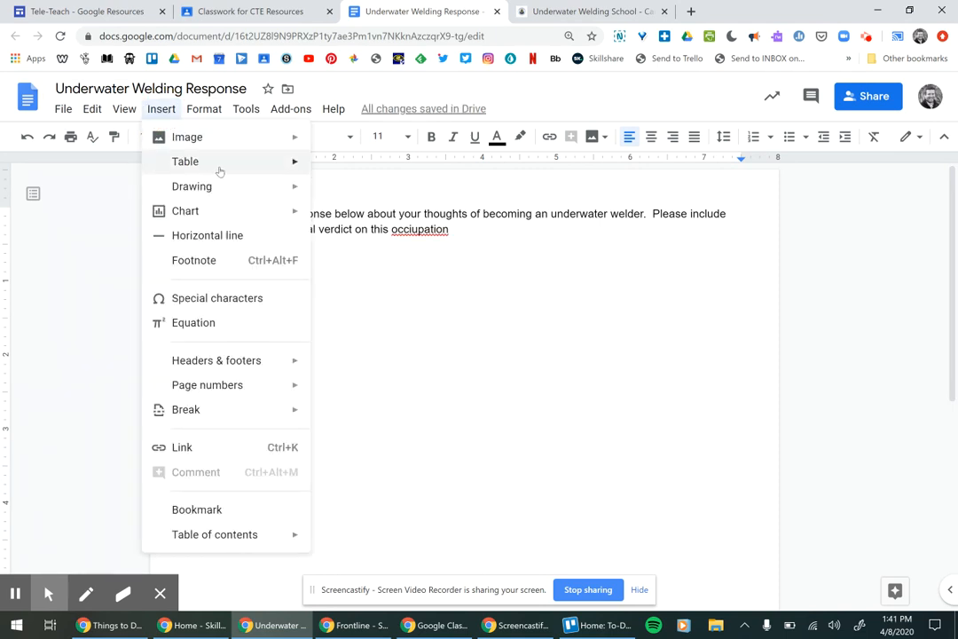
pyautogui.moveTo(305, 165)
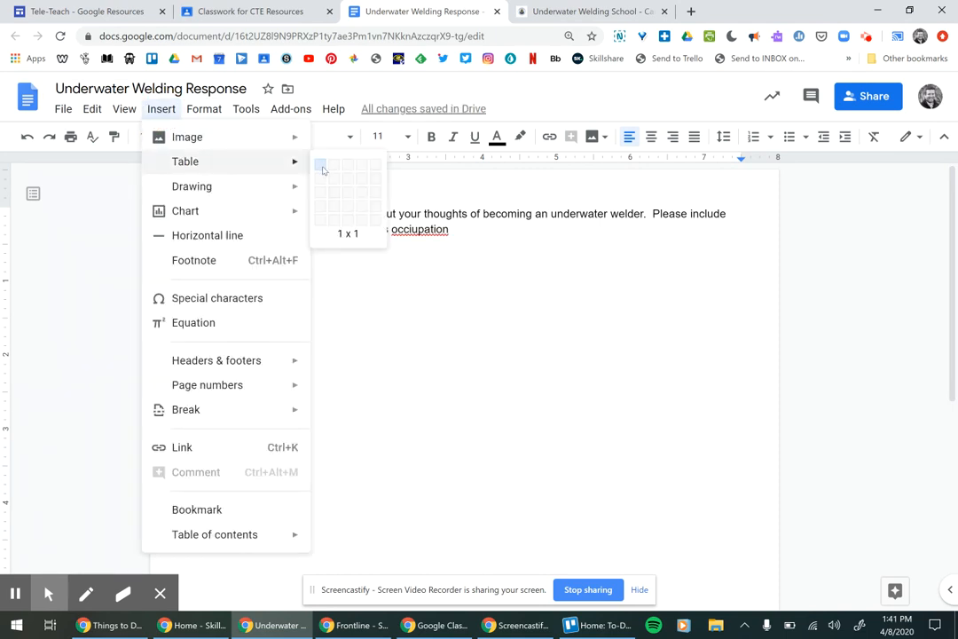
pyautogui.click(320, 168)
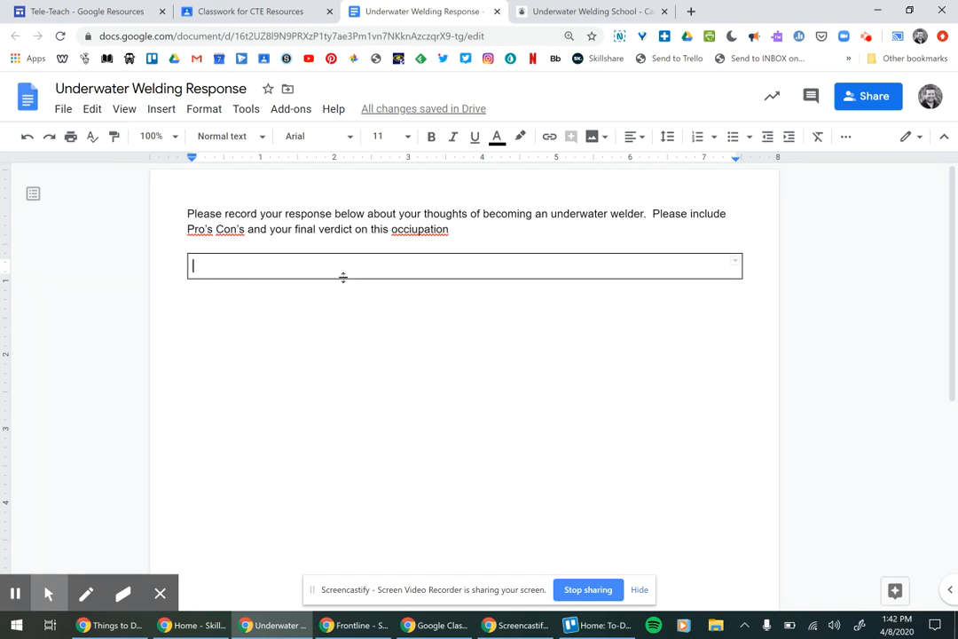
pyautogui.moveTo(343, 277); pyautogui.dragTo(349, 346)
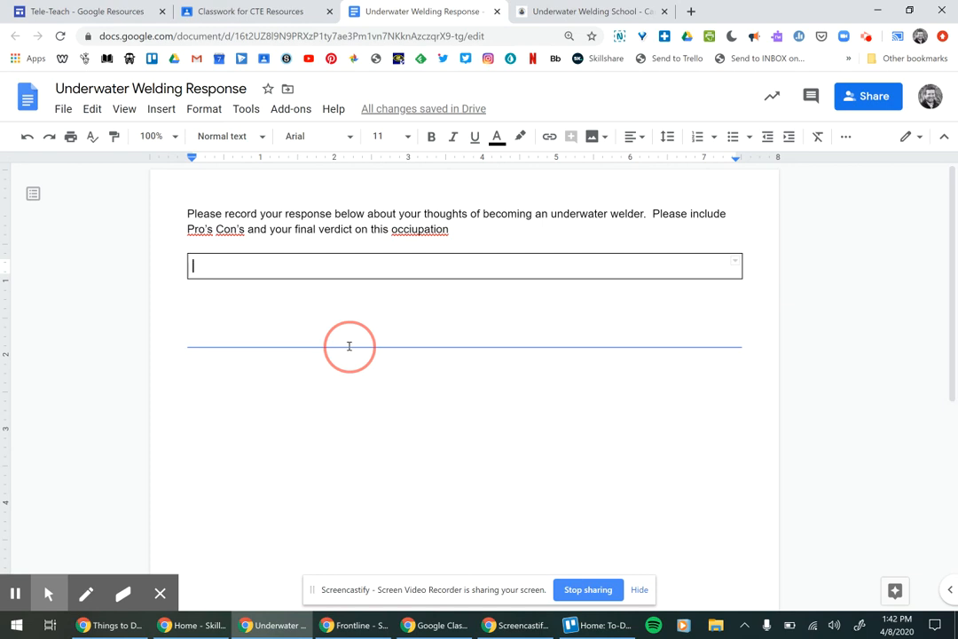
pyautogui.moveTo(349, 346); pyautogui.dragTo(347, 346)
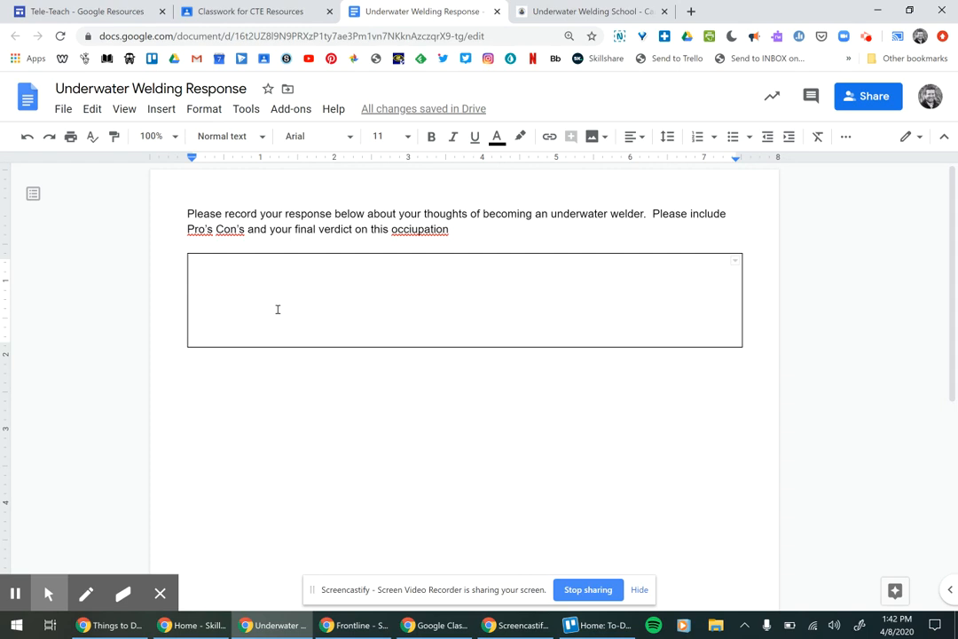
# - Try out how the response box expands by adding blank lines inside it and deleting them
pyautogui.press('Return')
pyautogui.press('Return')
pyautogui.press('Return')
pyautogui.press('Return')
pyautogui.press('Return')
pyautogui.press('Return')
pyautogui.press('Return')
pyautogui.press('Return')
pyautogui.press('Return')
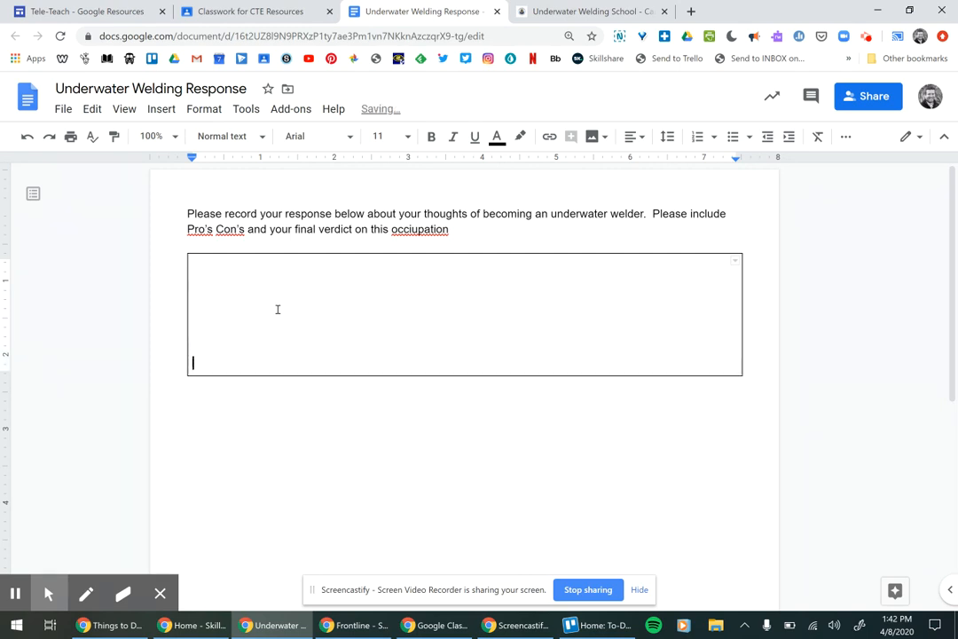
pyautogui.press('BackSpace')
pyautogui.press('BackSpace')
pyautogui.press('BackSpace')
pyautogui.press('BackSpace')
pyautogui.press('BackSpace')
pyautogui.press('BackSpace')
pyautogui.press('BackSpace')
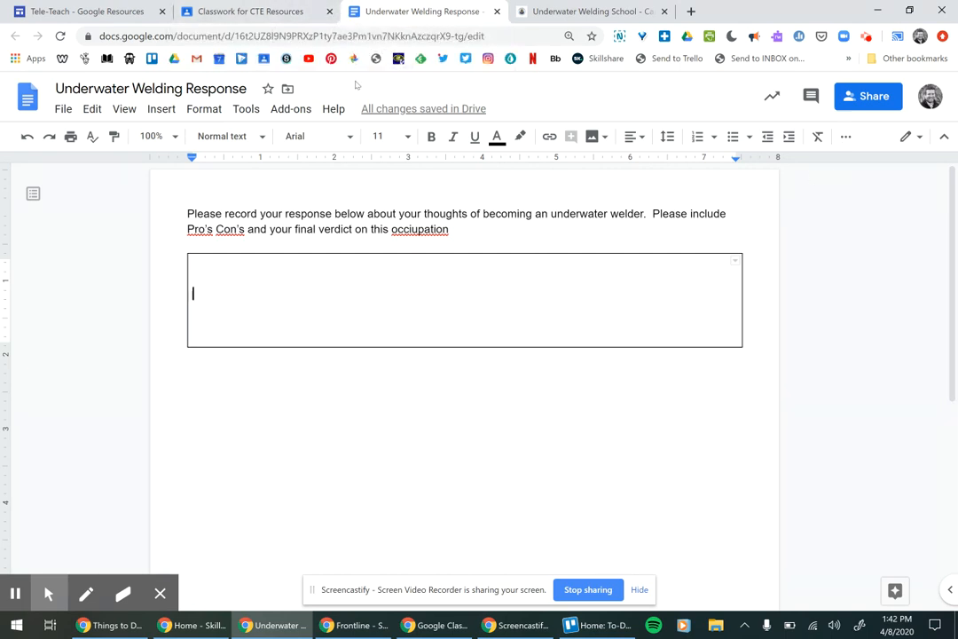
# - Return to the Classroom assignment and set the attached Google Doc's permission to "Make a copy for each student"
pyautogui.click(299, 17)
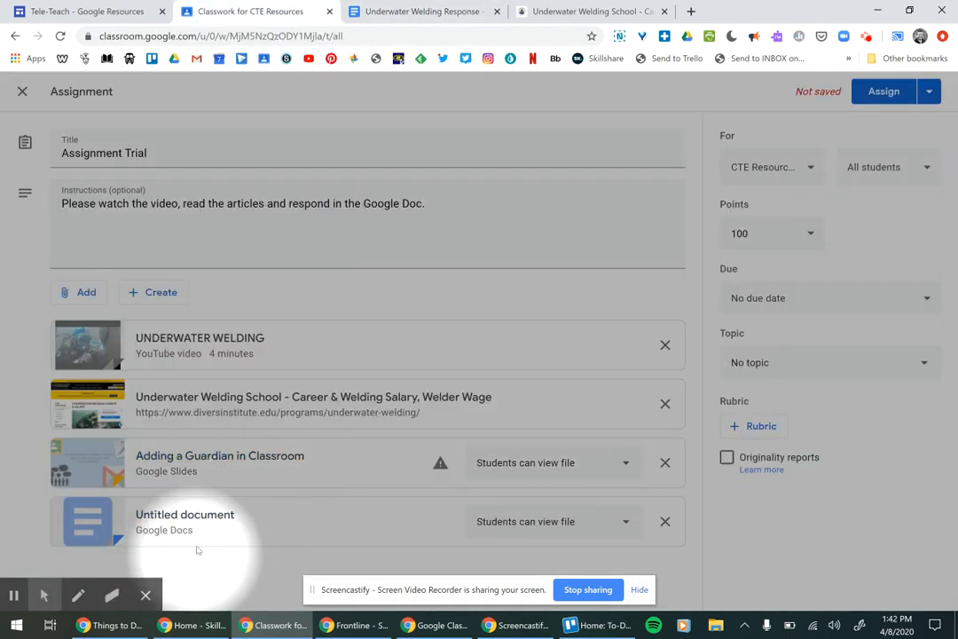
pyautogui.click(380, 538)
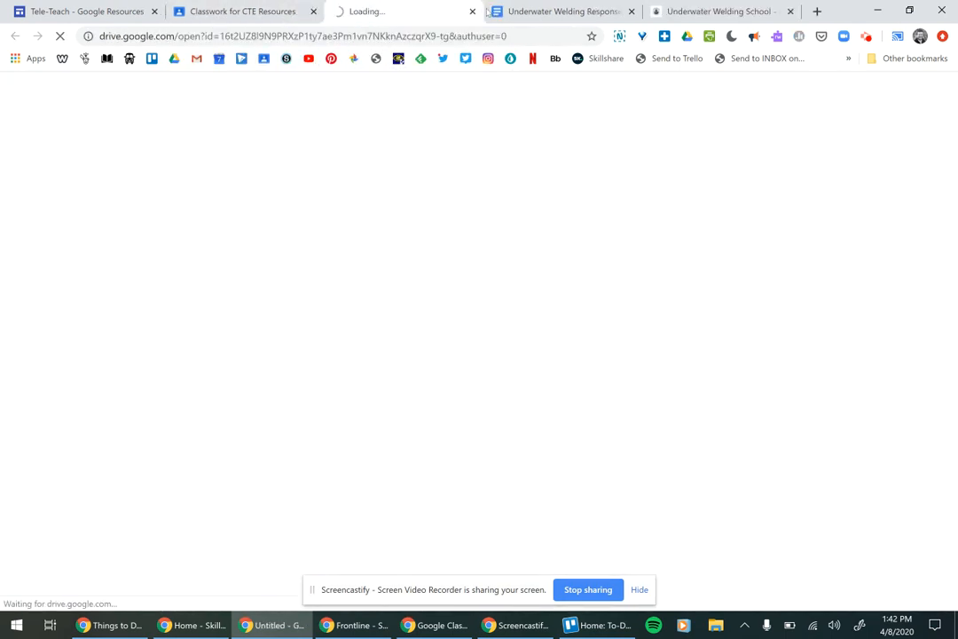
pyautogui.click(270, 12)
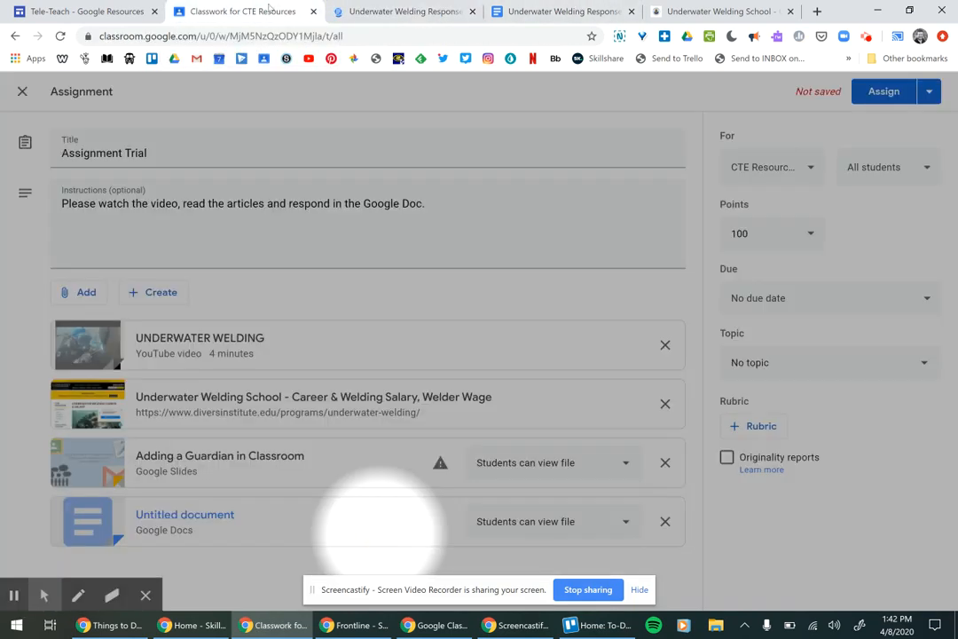
pyautogui.click(612, 521)
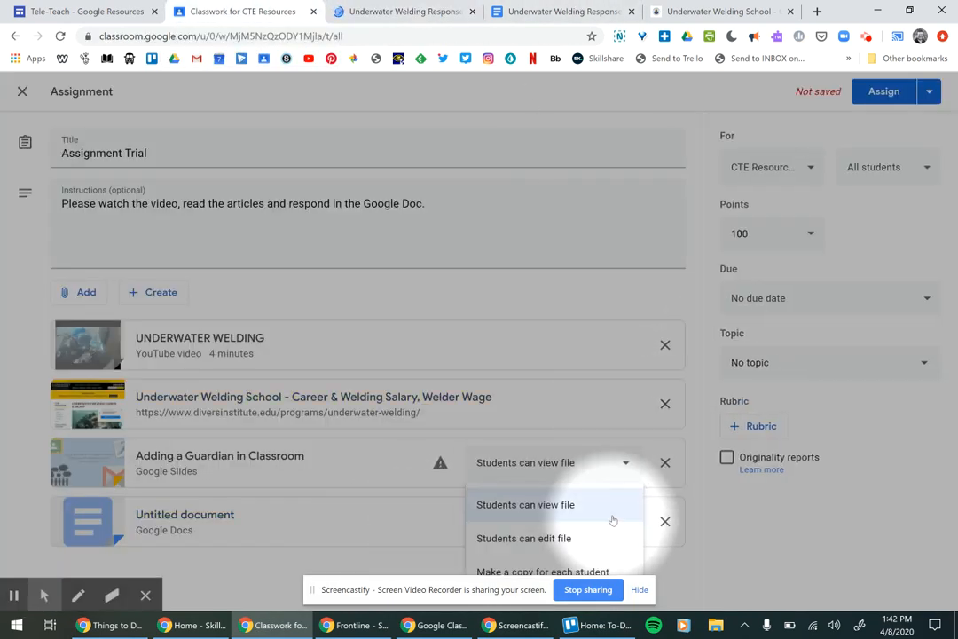
pyautogui.click(543, 572)
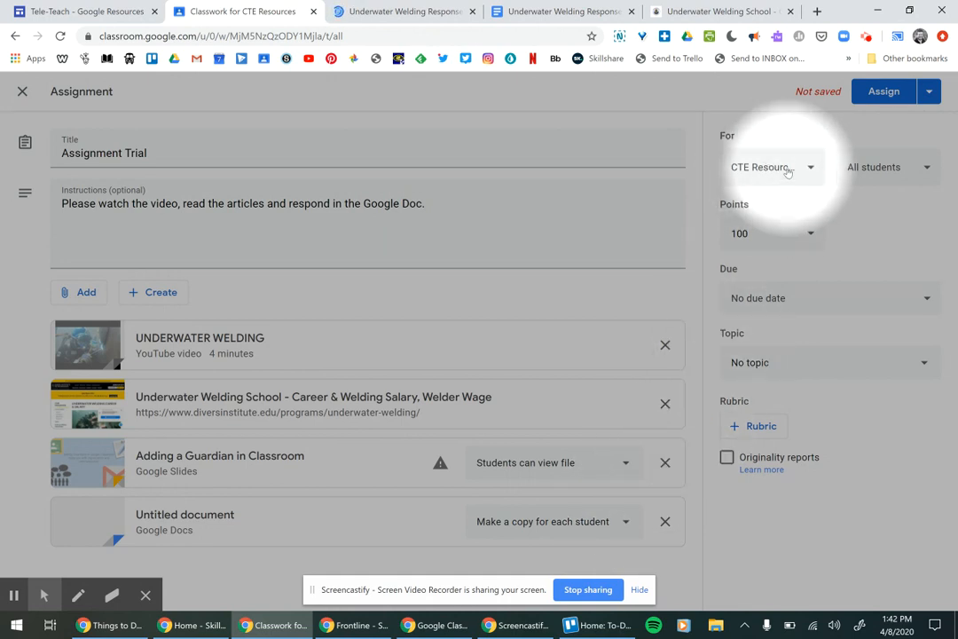
# - Review which classes and which students the assignment can be given to, keeping CTE Resources and All students
pyautogui.click(780, 168)
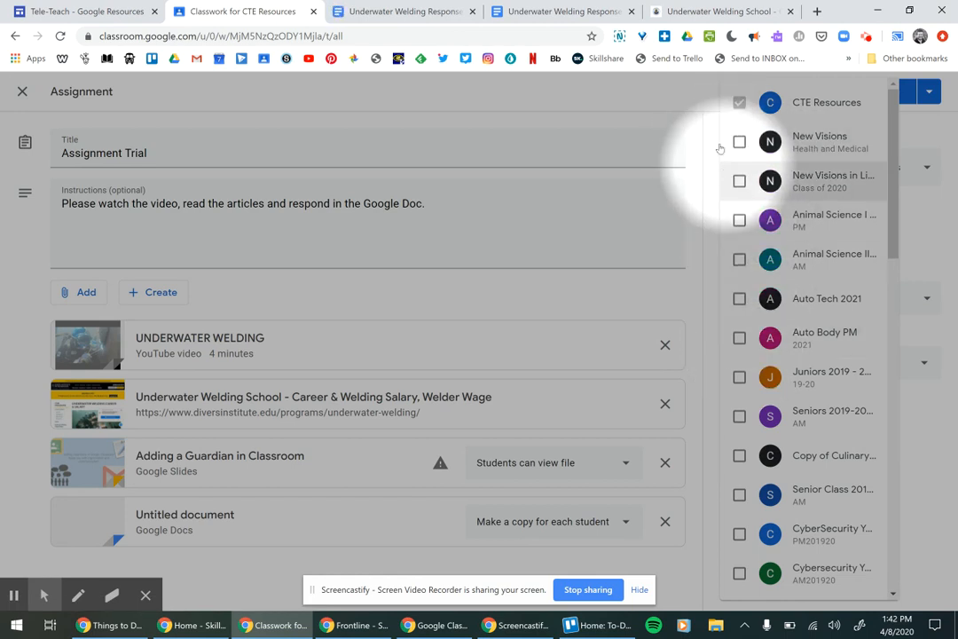
pyautogui.click(701, 104)
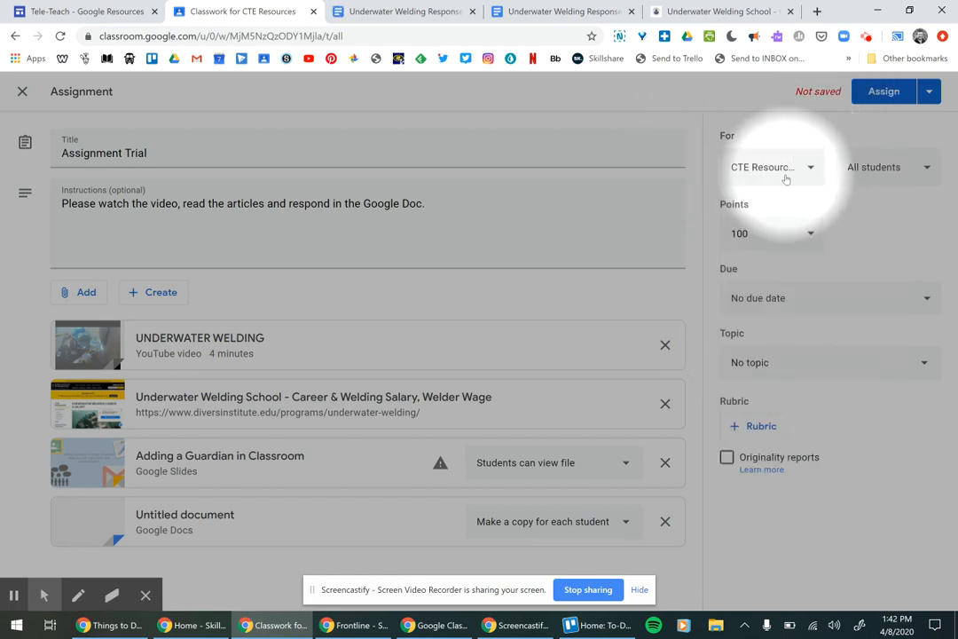
pyautogui.click(876, 171)
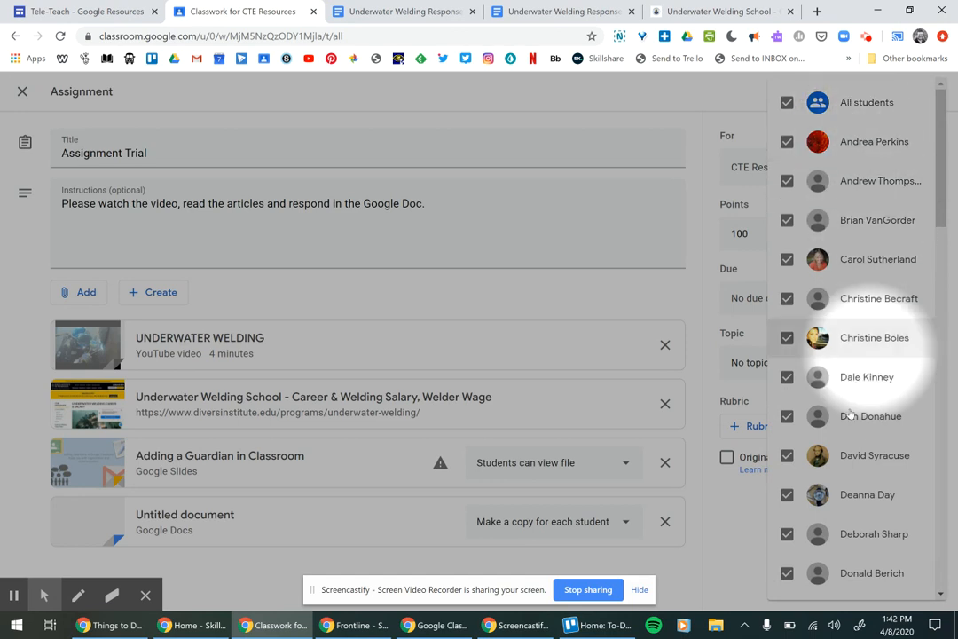
pyautogui.click(709, 106)
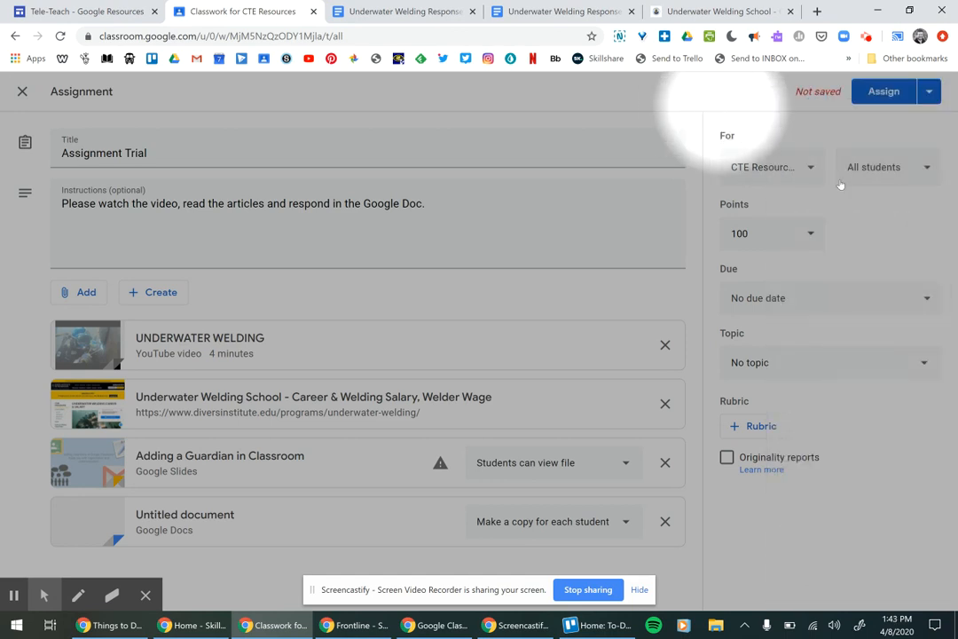
# - Set the assignment's points to 10
pyautogui.click(782, 232)
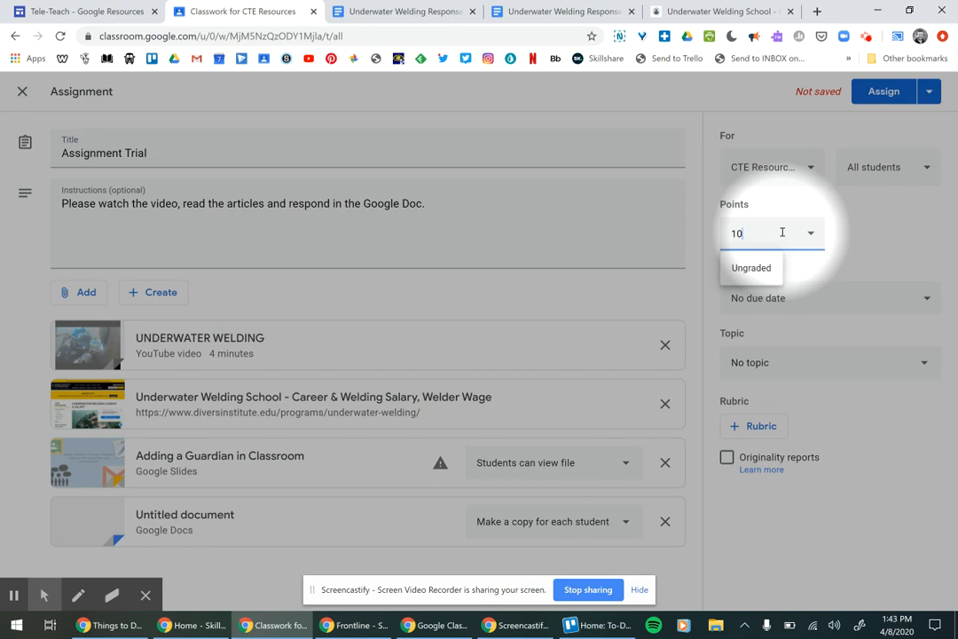
pyautogui.click(821, 242)
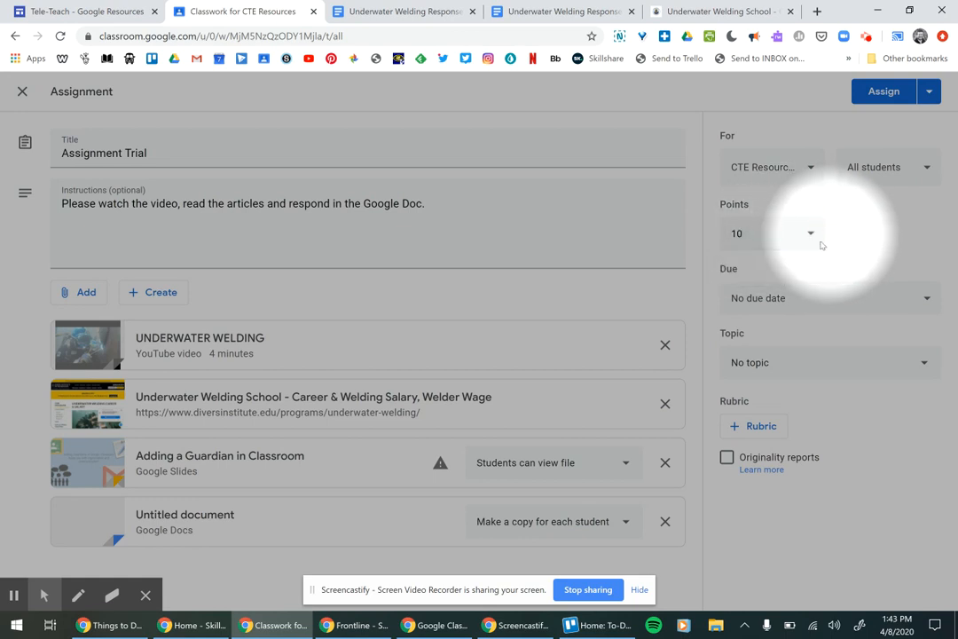
# - Set the assignment's due date to Apr 16, 2020, keeping the due time of 11:59 PM
pyautogui.click(785, 288)
pyautogui.click(842, 353)
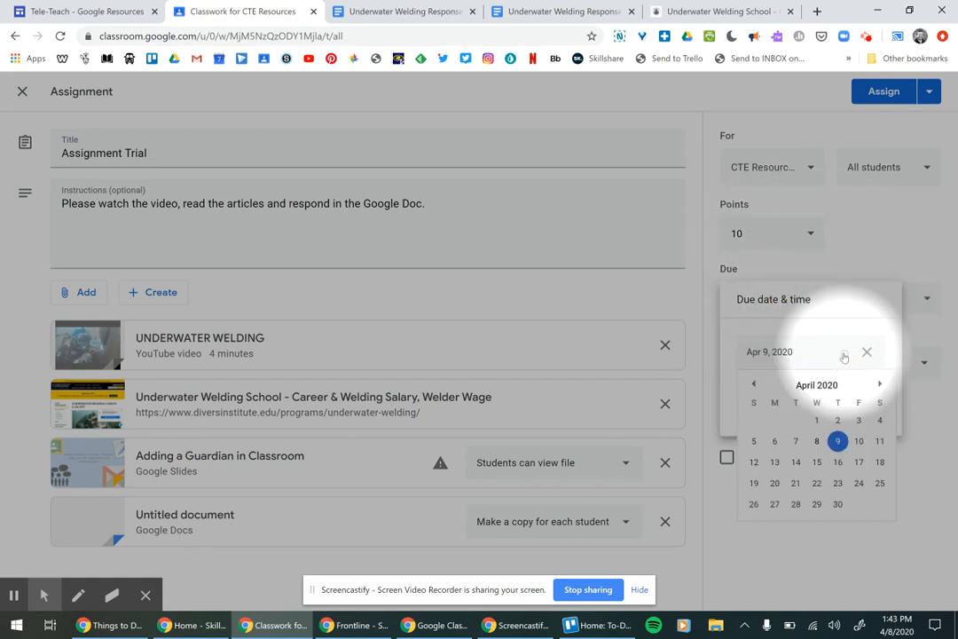
pyautogui.click(838, 461)
pyautogui.click(759, 400)
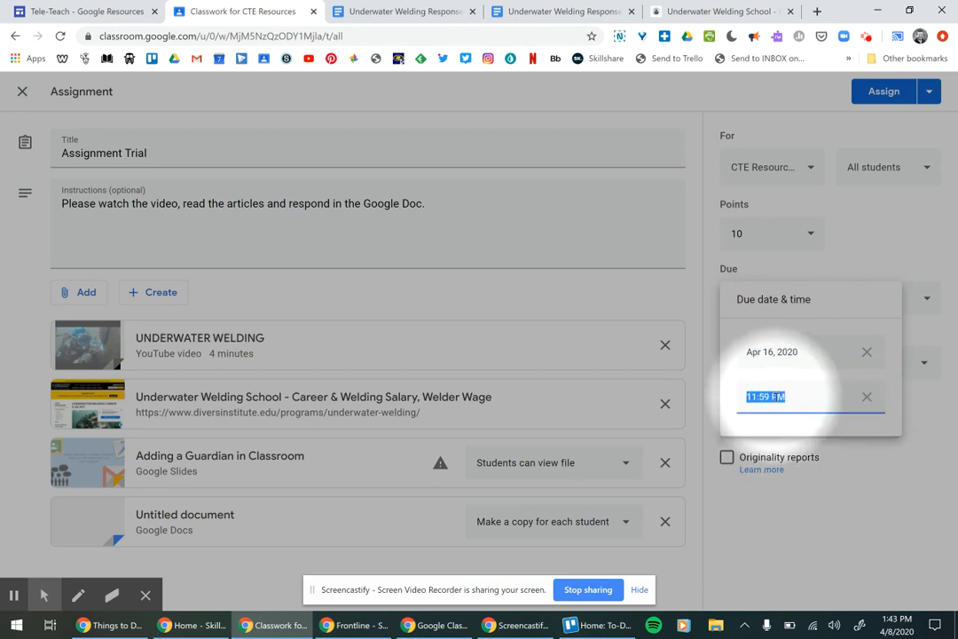
pyautogui.click(844, 480)
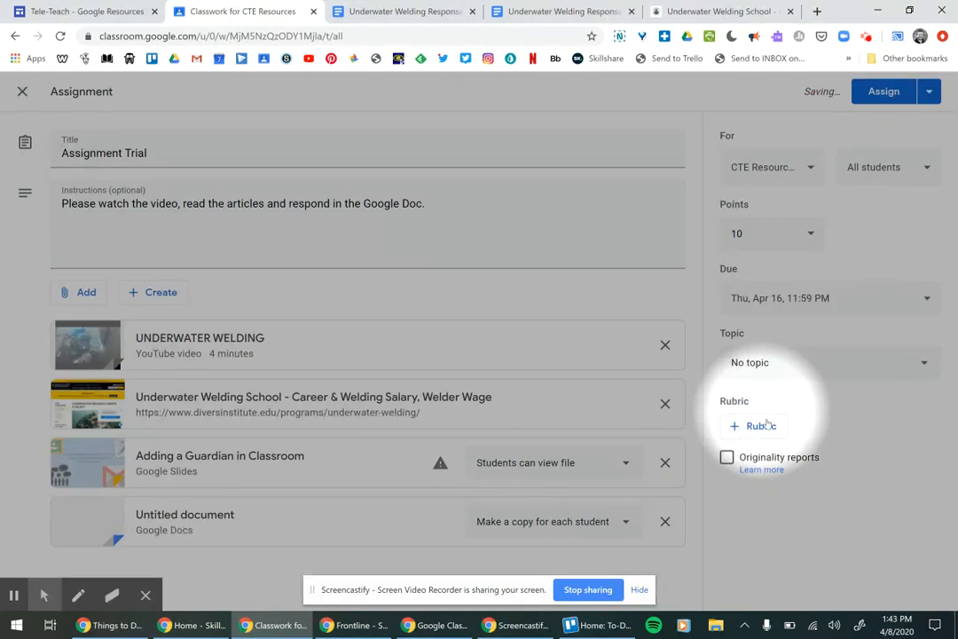
# - File the assignment under the existing iPads topic
pyautogui.click(778, 362)
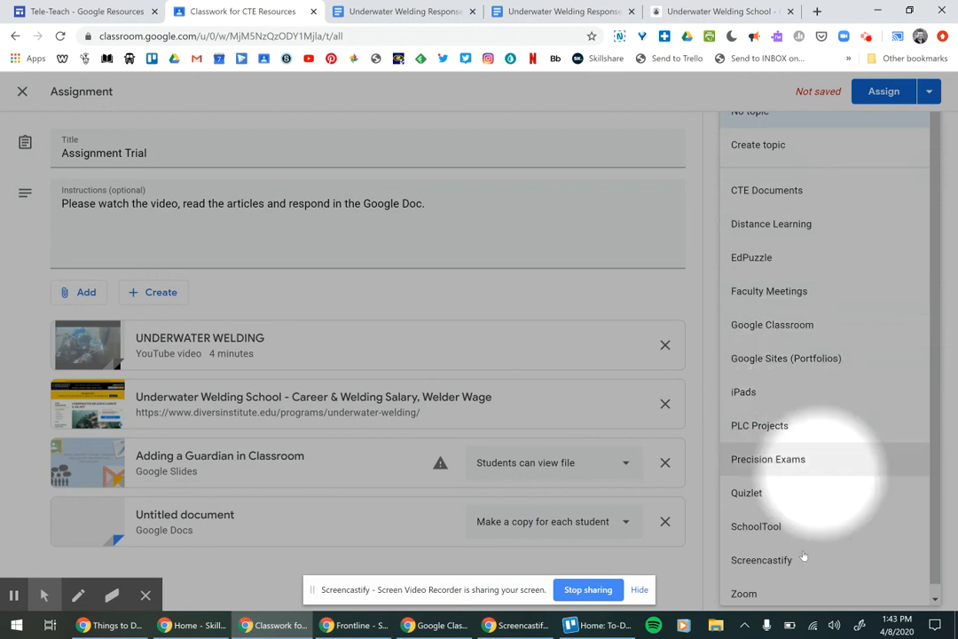
pyautogui.click(778, 393)
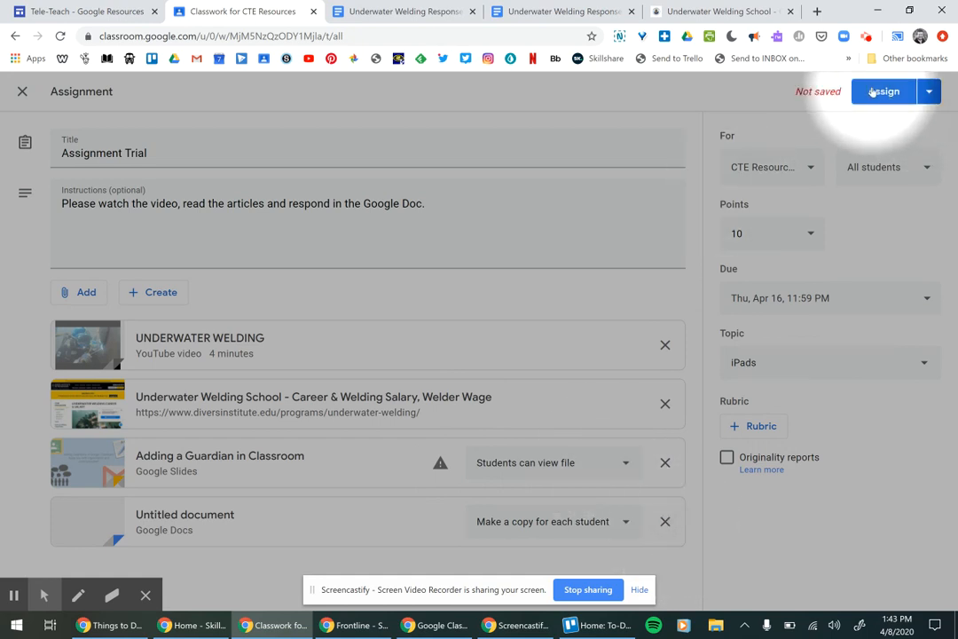
# - Show the alternatives to assigning immediately, such as scheduling the assignment or saving it as a draft
pyautogui.click(928, 92)
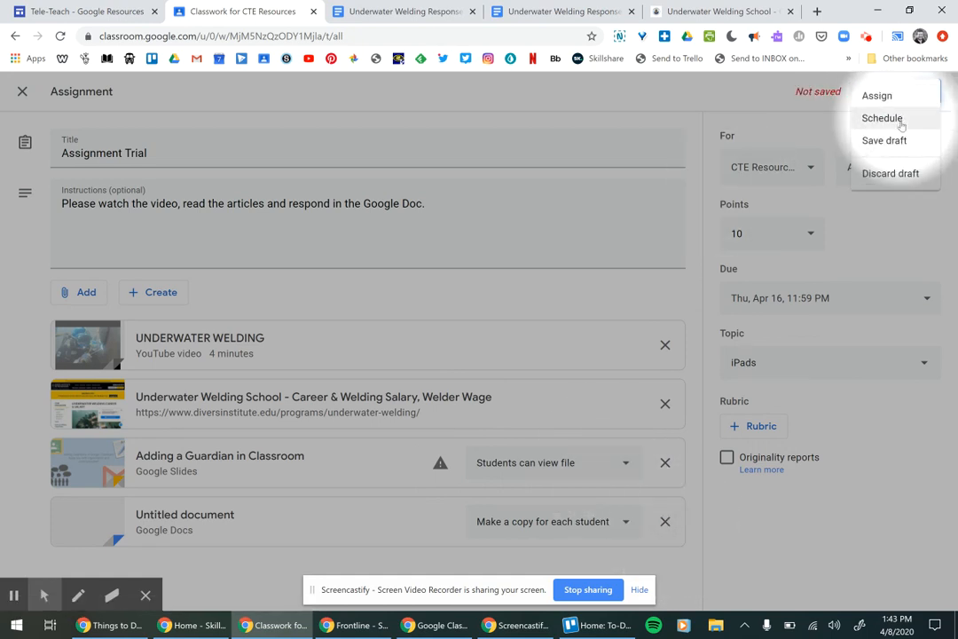